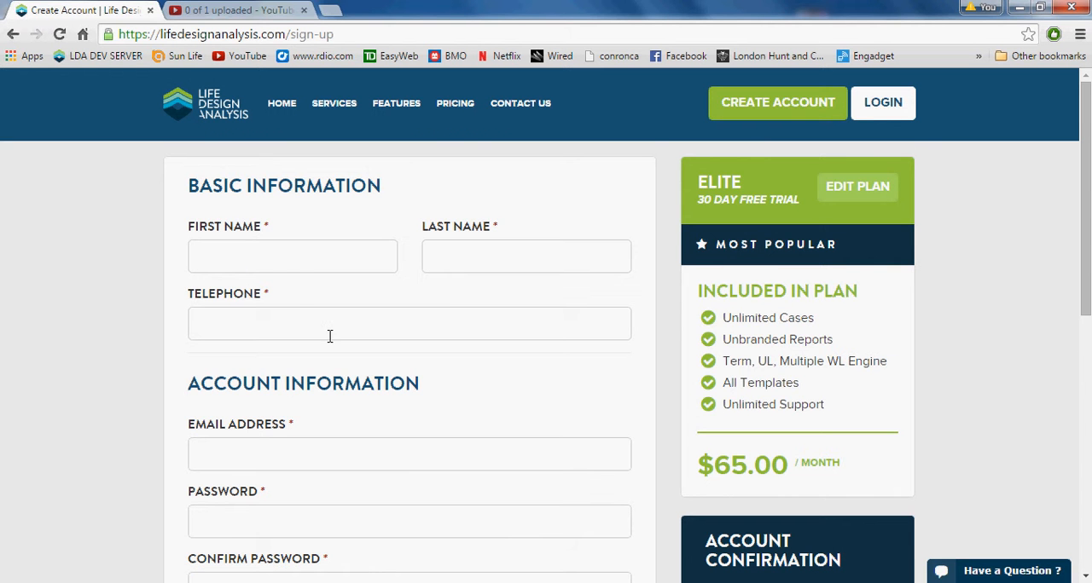
# - Look over the sign-up form and sign in to the existing account
pyautogui.scroll(-1, 290, 370)
pyautogui.scroll(-1, 290, 370)
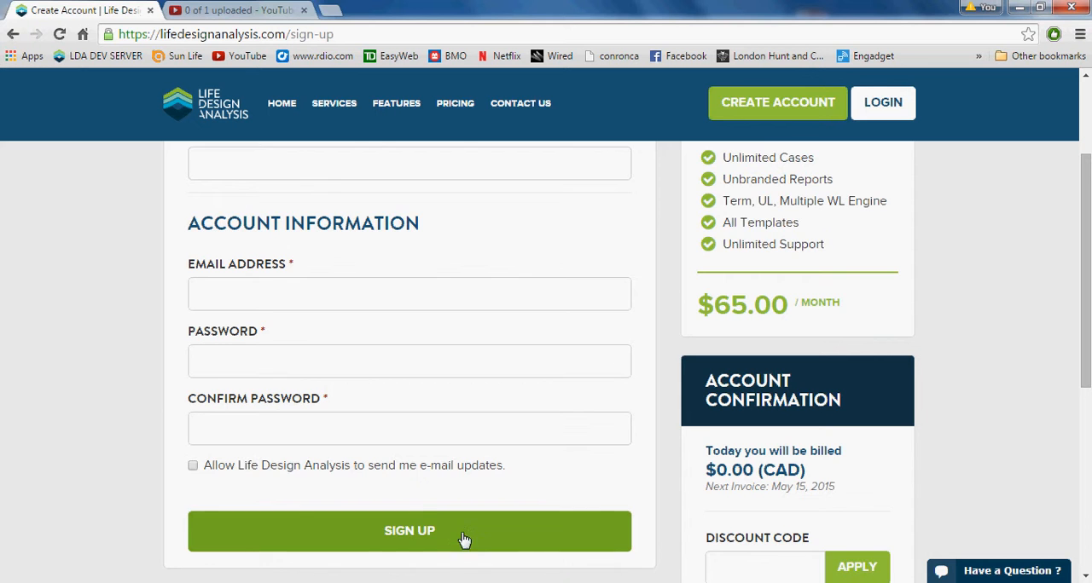
pyautogui.scroll(2, 384, 485)
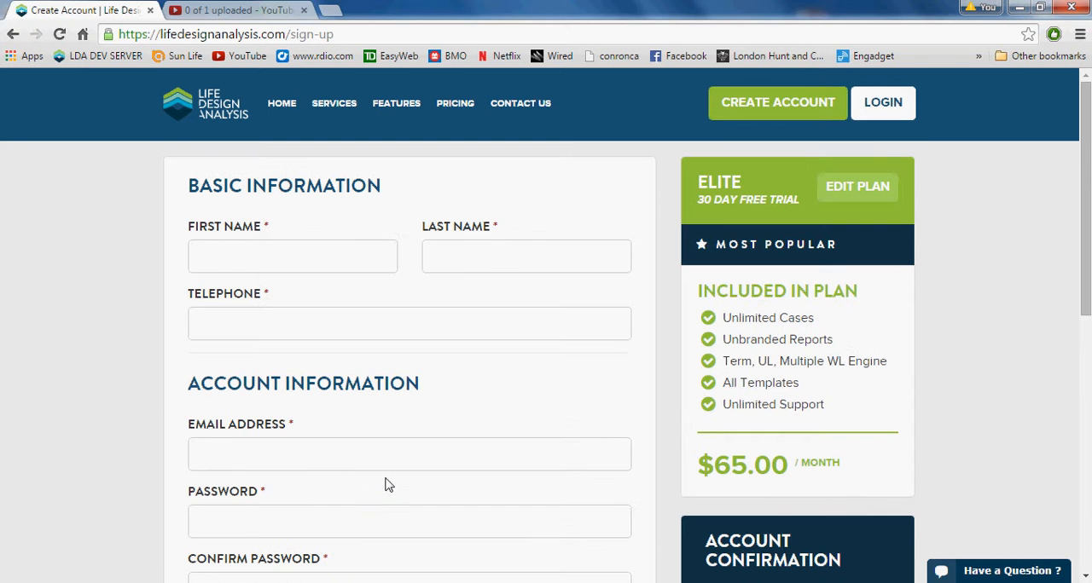
pyautogui.click(879, 110)
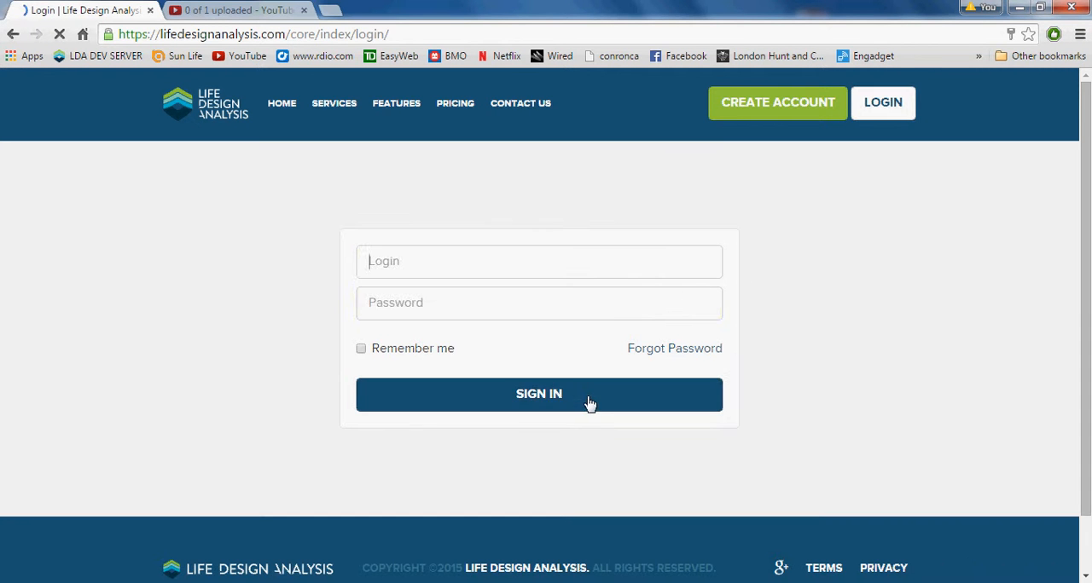
pyautogui.click(588, 404)
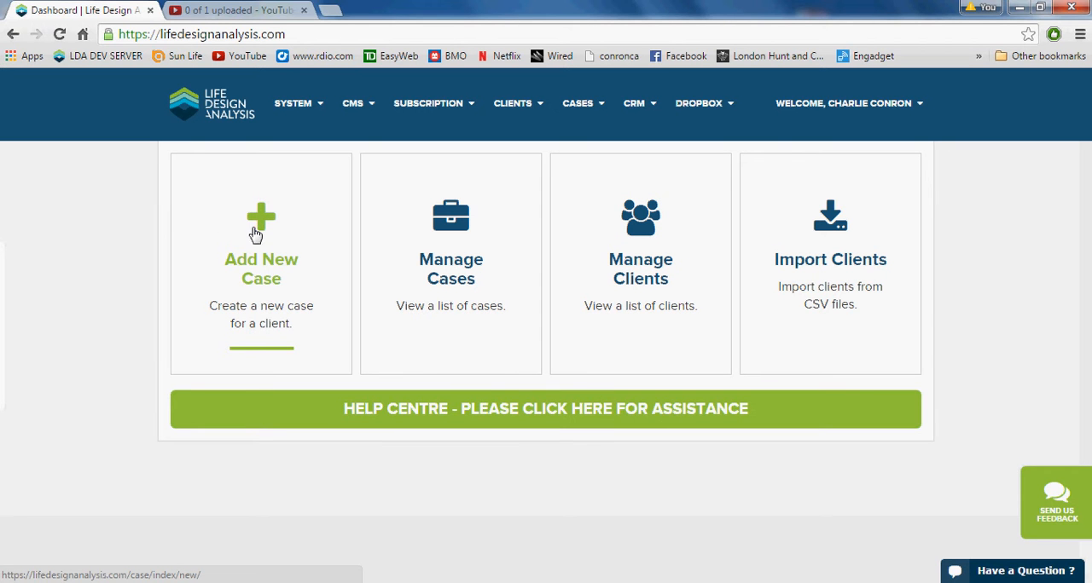
# - Open the list of cases and review the saved cases with their plans, insurance benefits and case dates
pyautogui.click(450, 232)
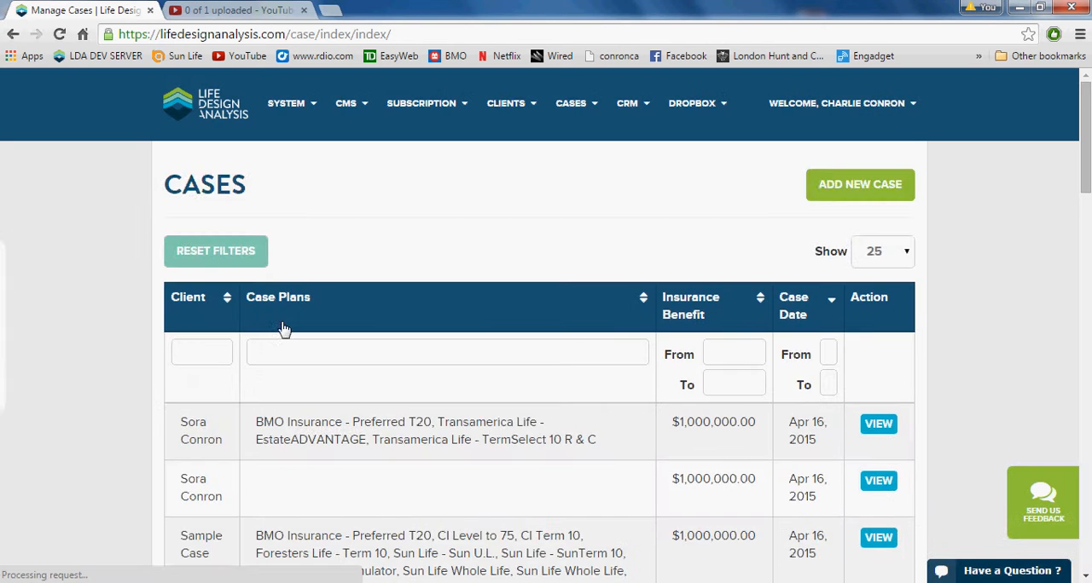
pyautogui.scroll(-2, 284, 315)
pyautogui.scroll(-4, 312, 327)
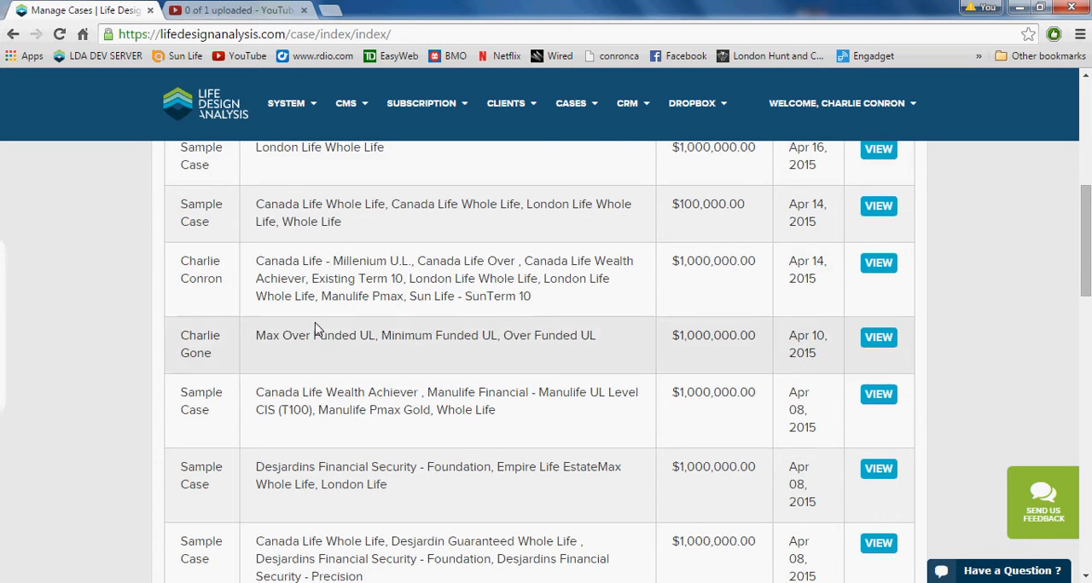
pyautogui.scroll(5, 341, 264)
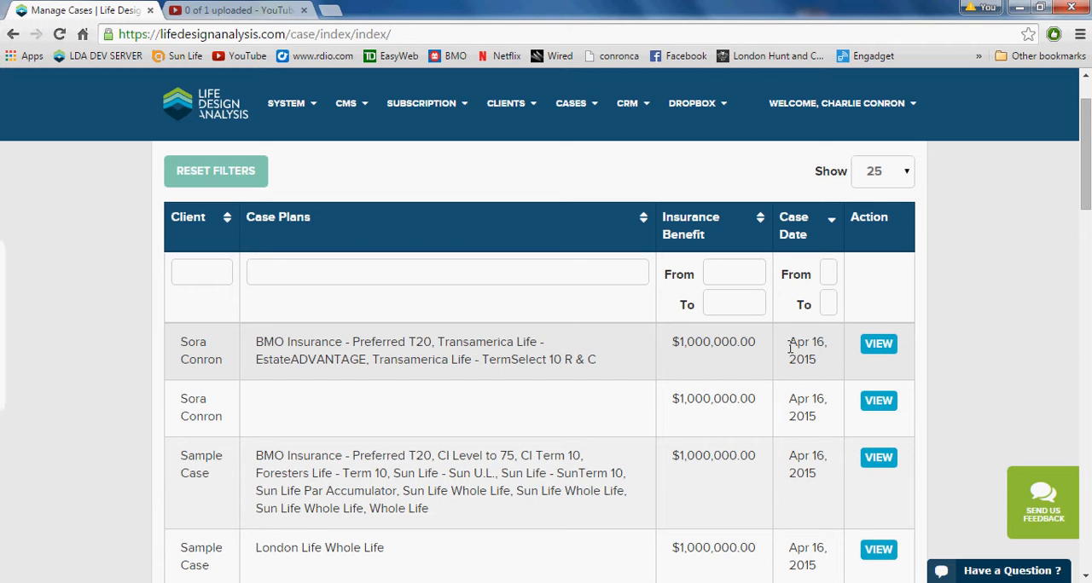
pyautogui.scroll(-1, 791, 348)
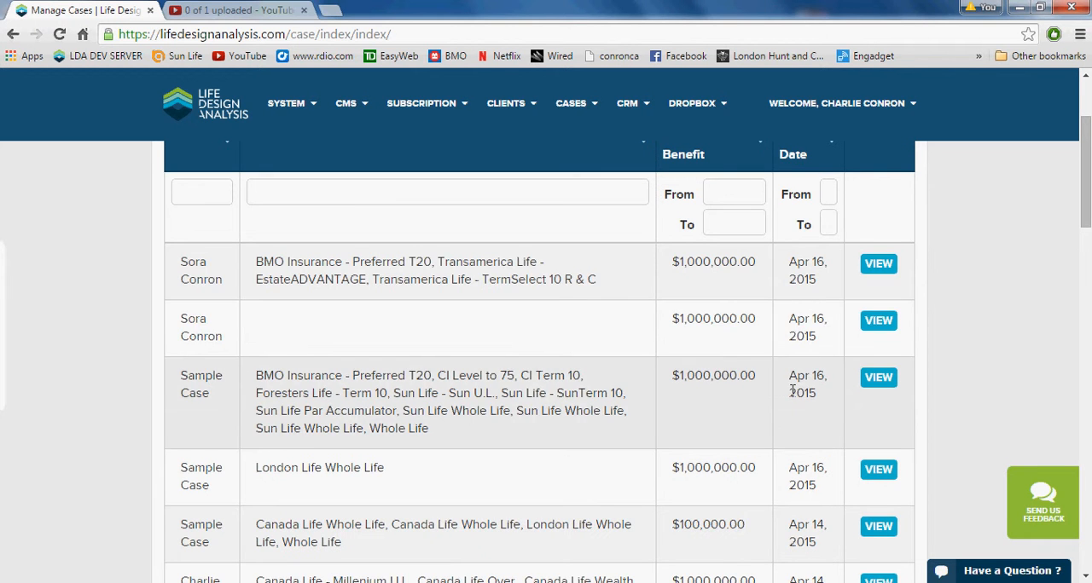
pyautogui.scroll(2, 791, 390)
# - Return to the dashboard, open the list of clients and browse the client policy records
pyautogui.click(203, 102)
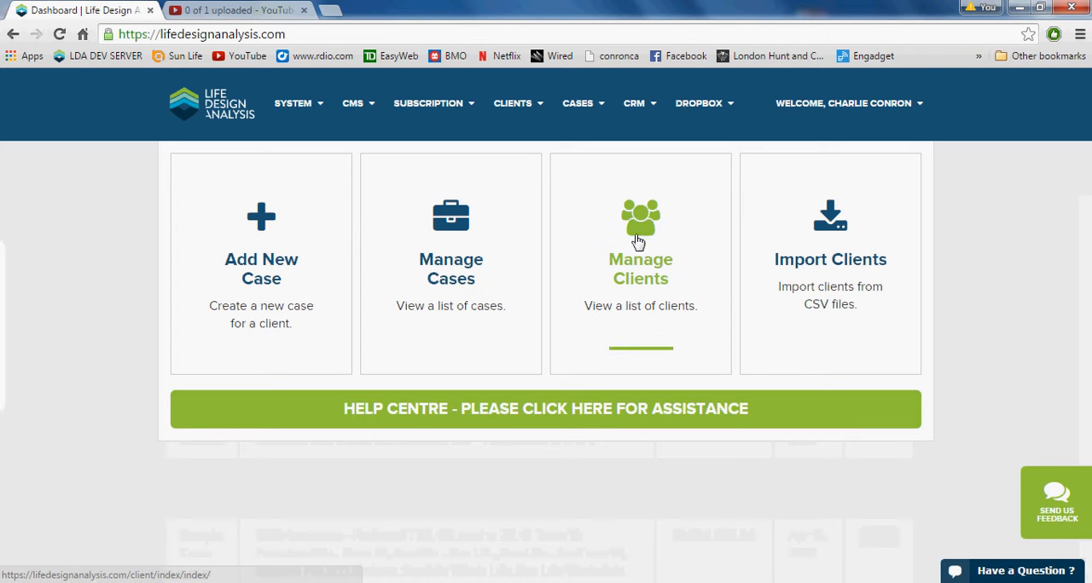
pyautogui.click(642, 233)
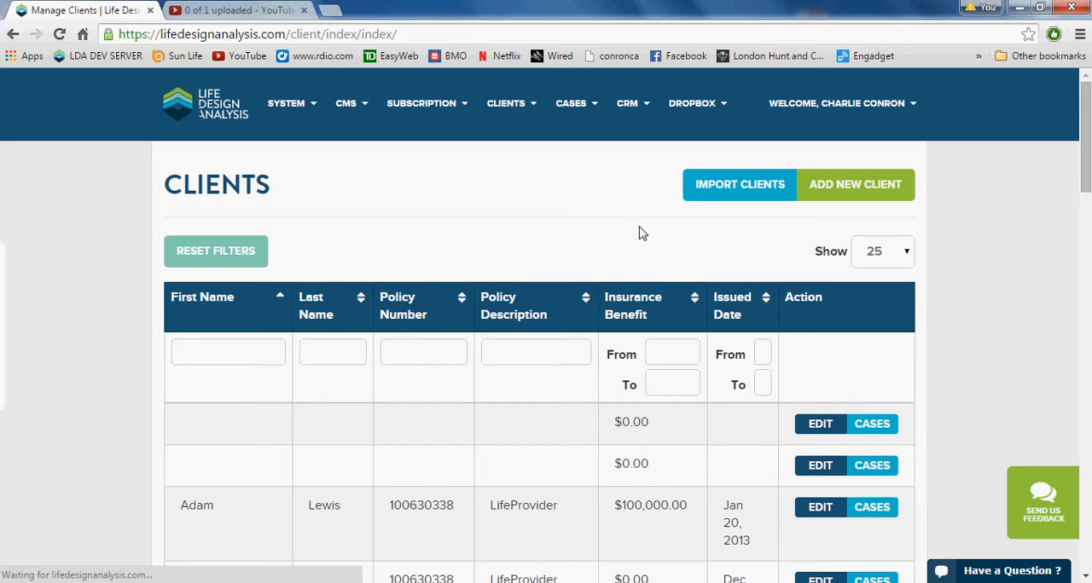
pyautogui.scroll(-2, 552, 243)
pyautogui.scroll(2, 435, 255)
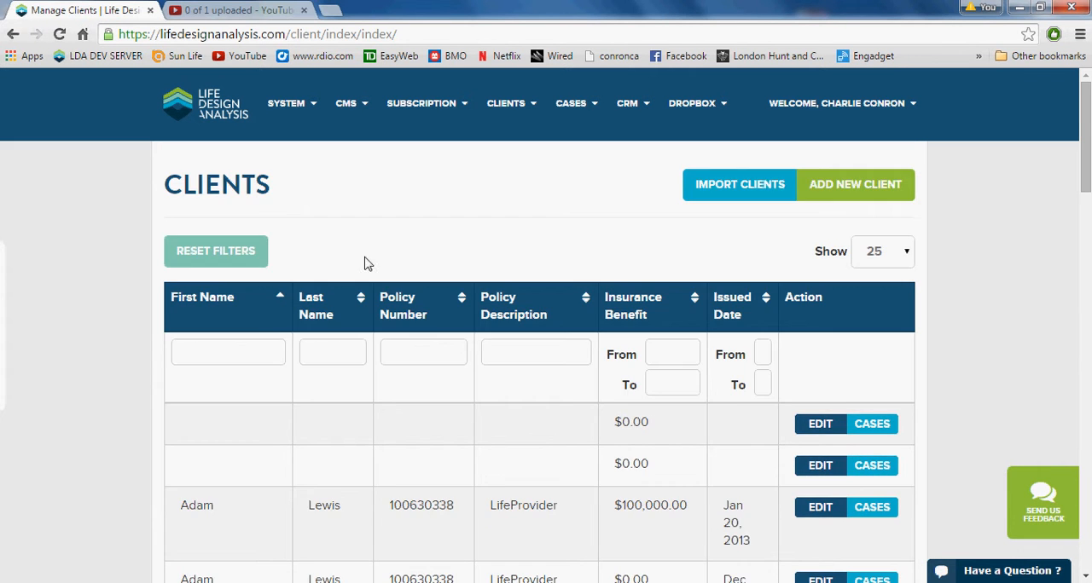
pyautogui.scroll(-4, 364, 264)
pyautogui.scroll(-3, 368, 261)
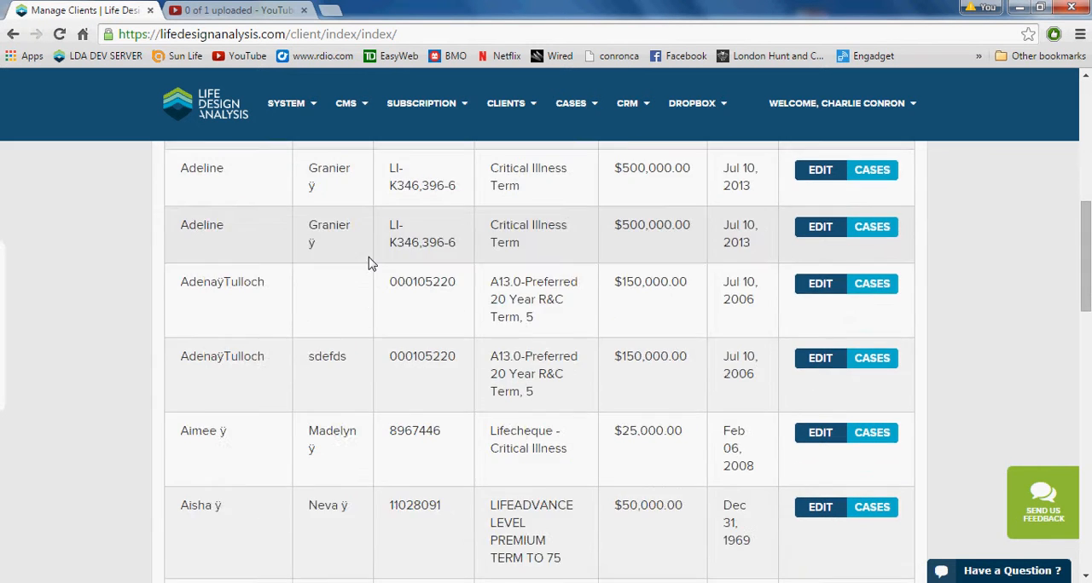
pyautogui.scroll(7, 247, 261)
# - Sort the clients by first name in descending order and filter by policy number "li" and policy description "10"
pyautogui.click(181, 223)
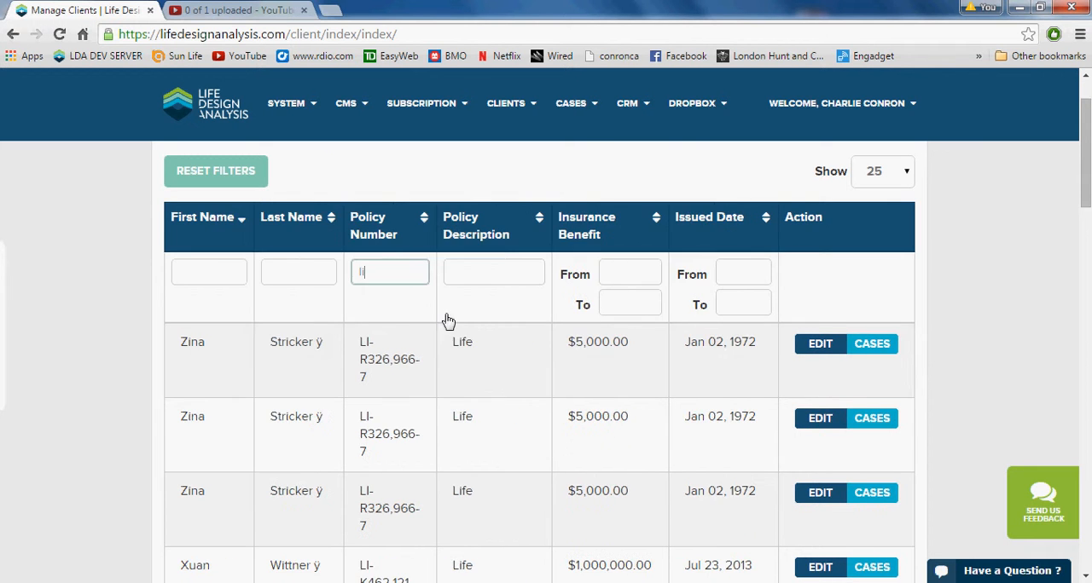
pyautogui.scroll(-2, 418, 333)
pyautogui.scroll(2, 418, 345)
pyautogui.click(517, 264)
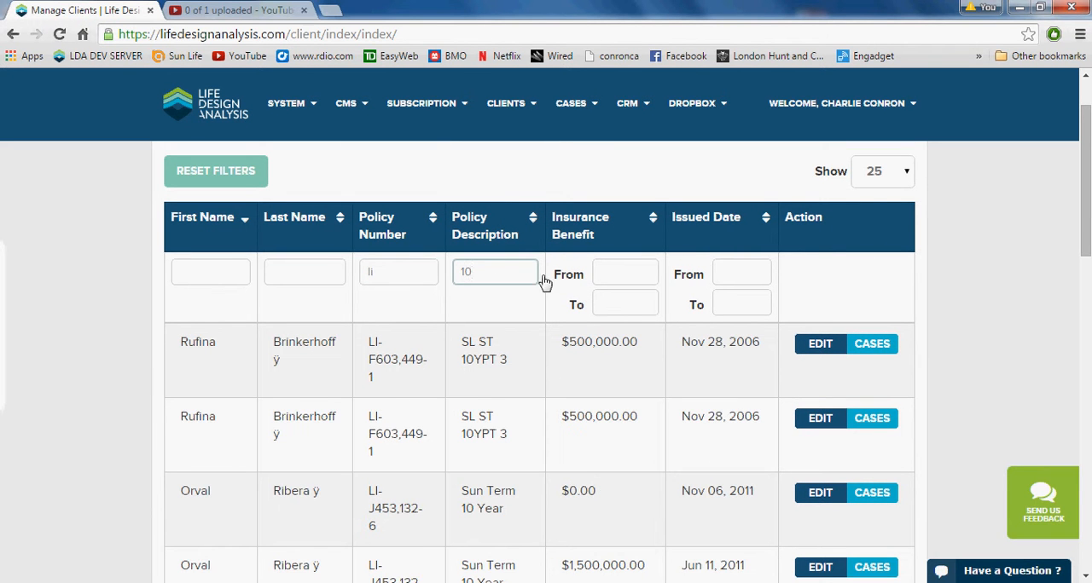
# - Filter the clients to policies issued from April 1, 2006 and sort them by issued date in ascending order
pyautogui.click(743, 271)
pyautogui.click(855, 298)
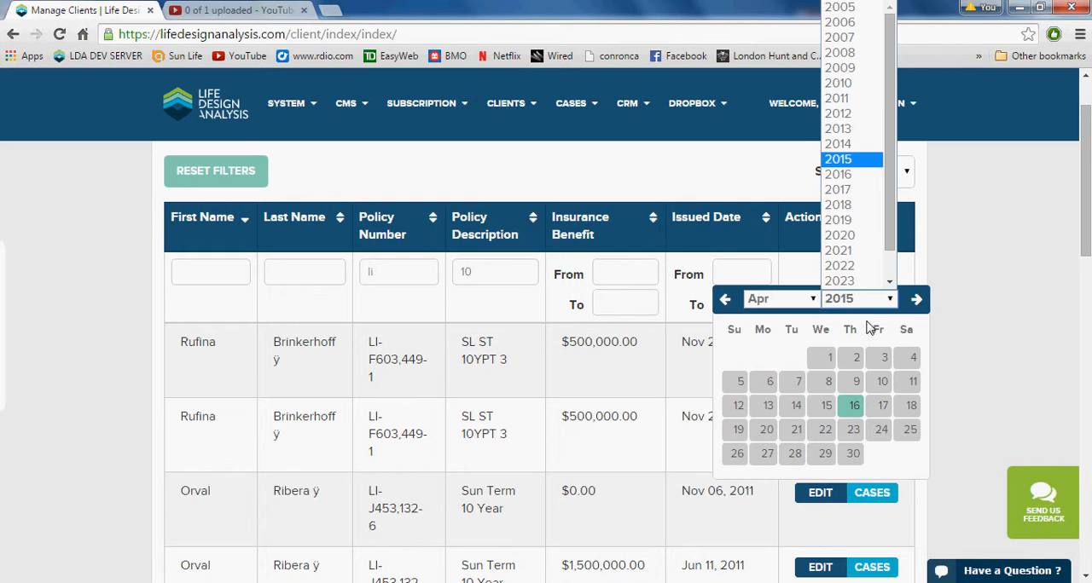
pyautogui.click(853, 25)
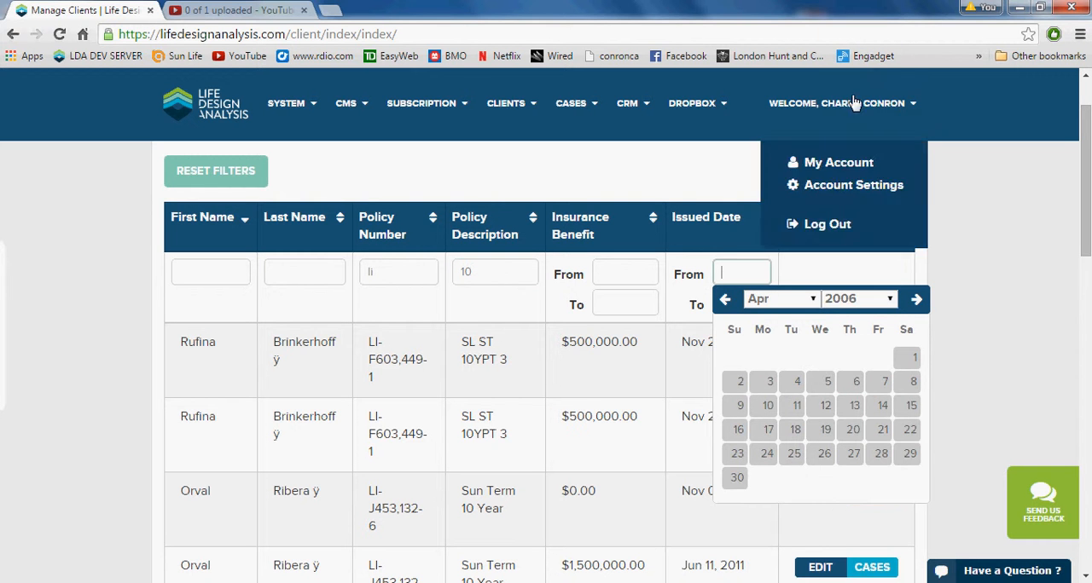
pyautogui.click(907, 360)
pyautogui.click(702, 219)
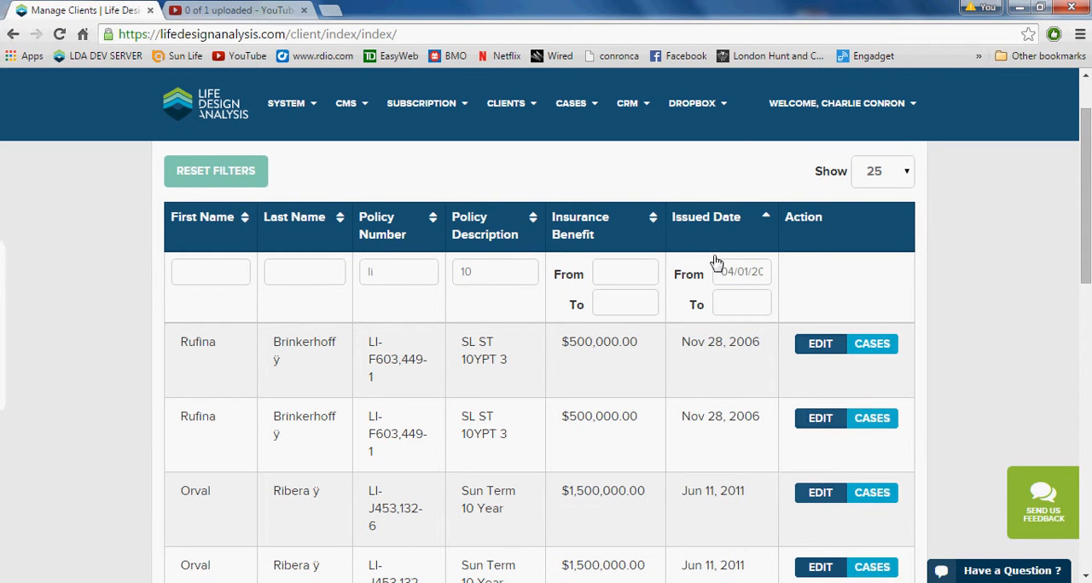
pyautogui.scroll(-1, 662, 322)
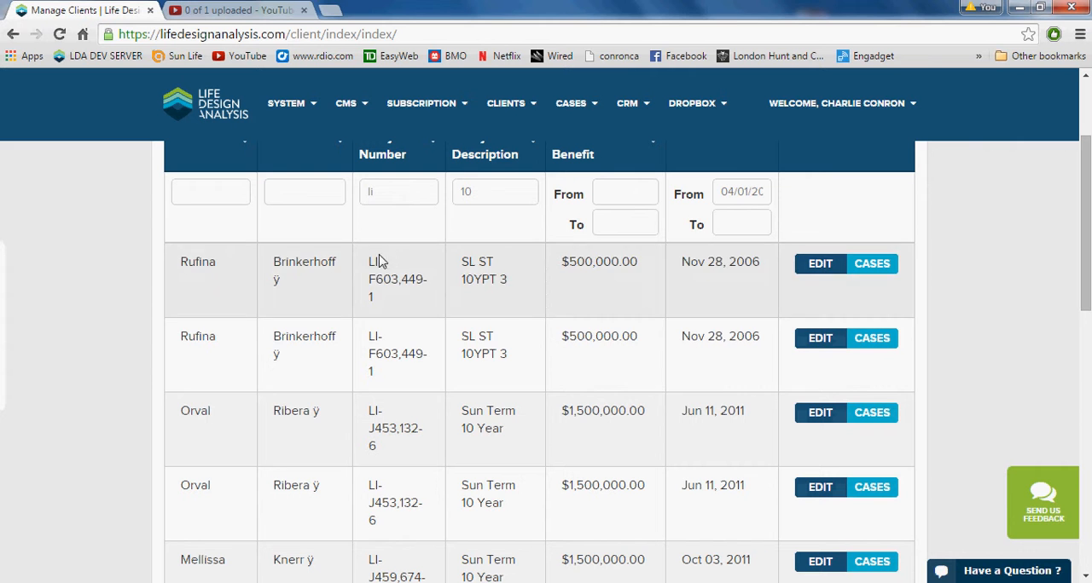
pyautogui.scroll(1, 556, 318)
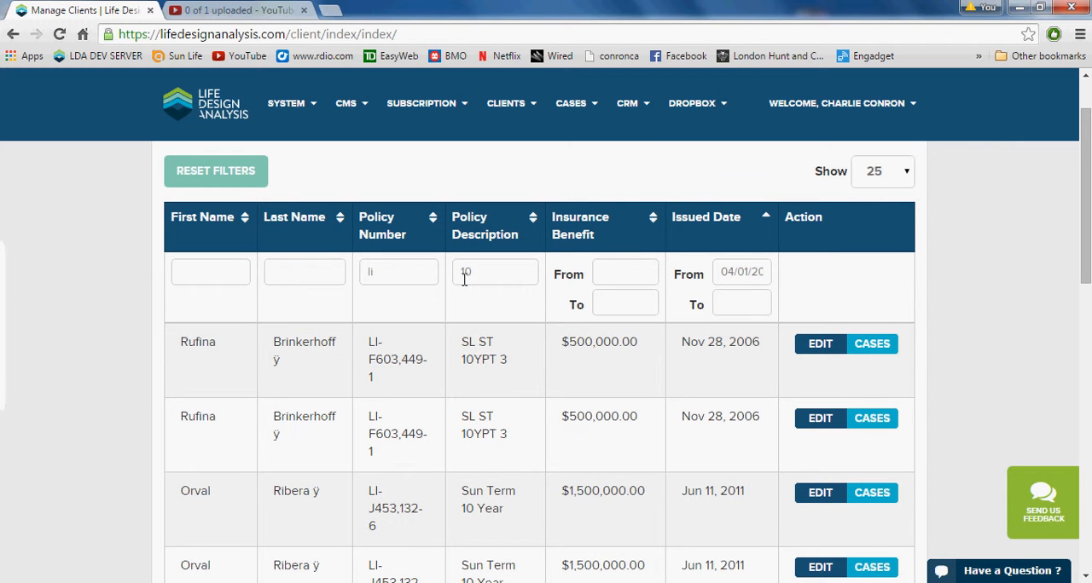
# - Return to the dashboard and create a new case for the existing client Sample Case
pyautogui.click(196, 119)
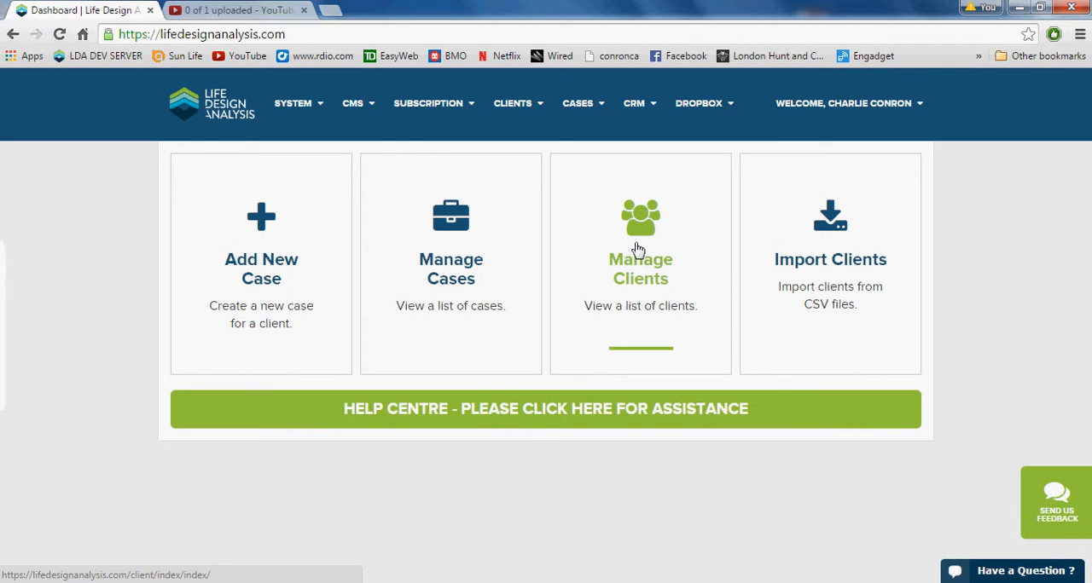
pyautogui.click(262, 227)
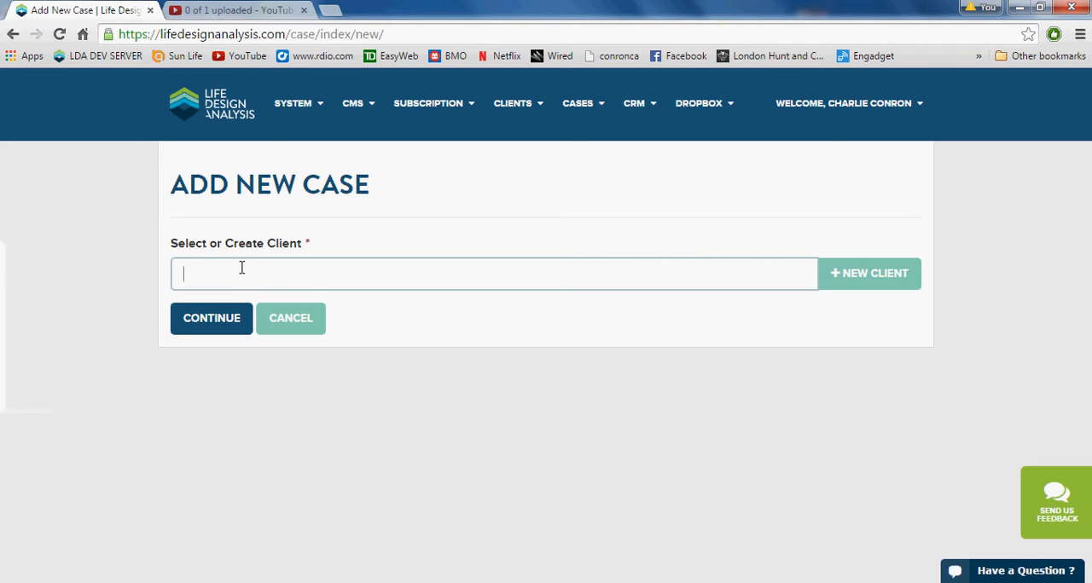
pyautogui.write('Sa')
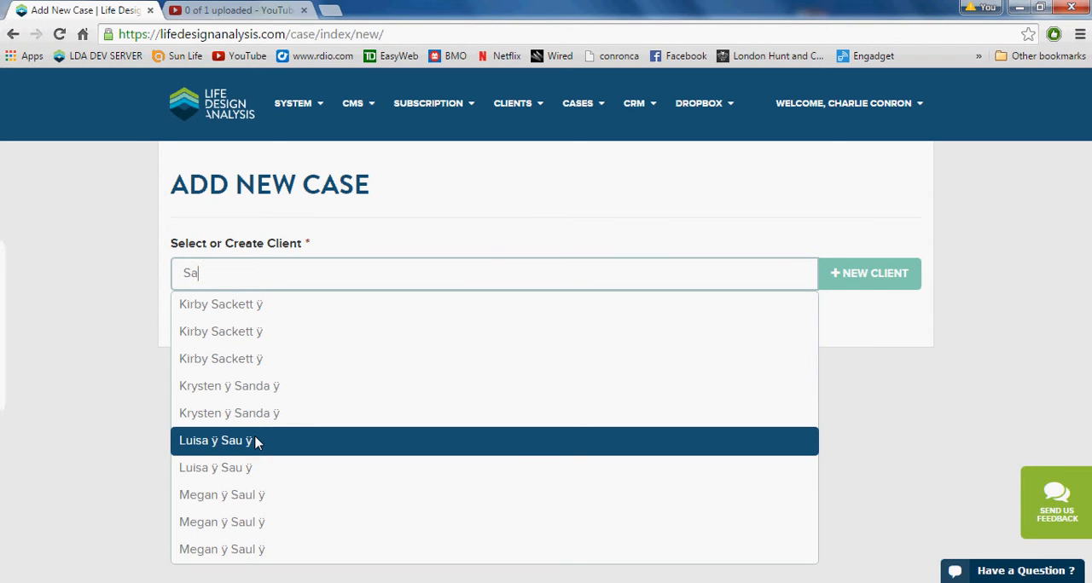
pyautogui.write('mp')
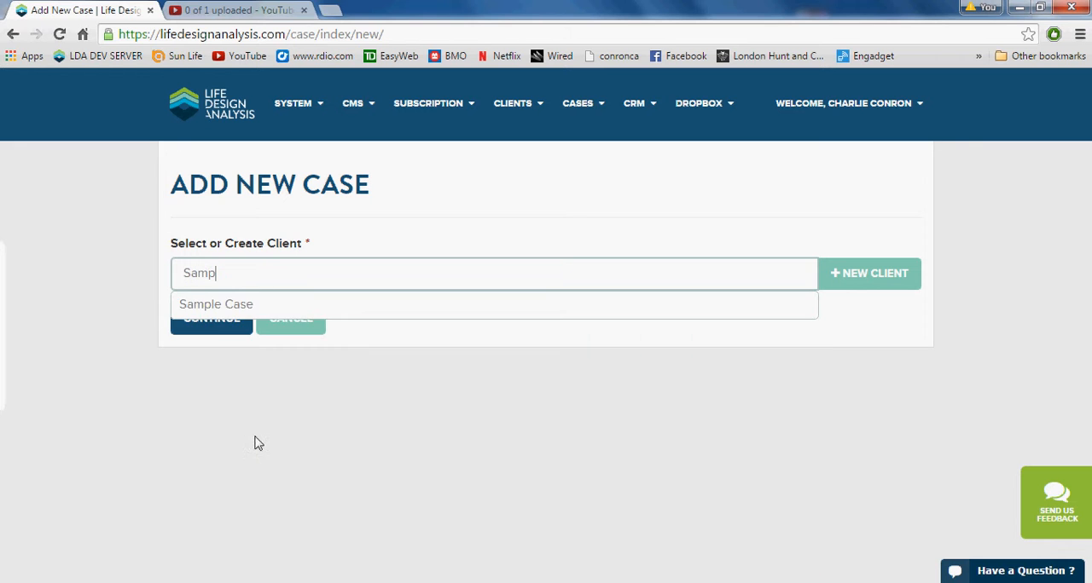
pyautogui.click(213, 310)
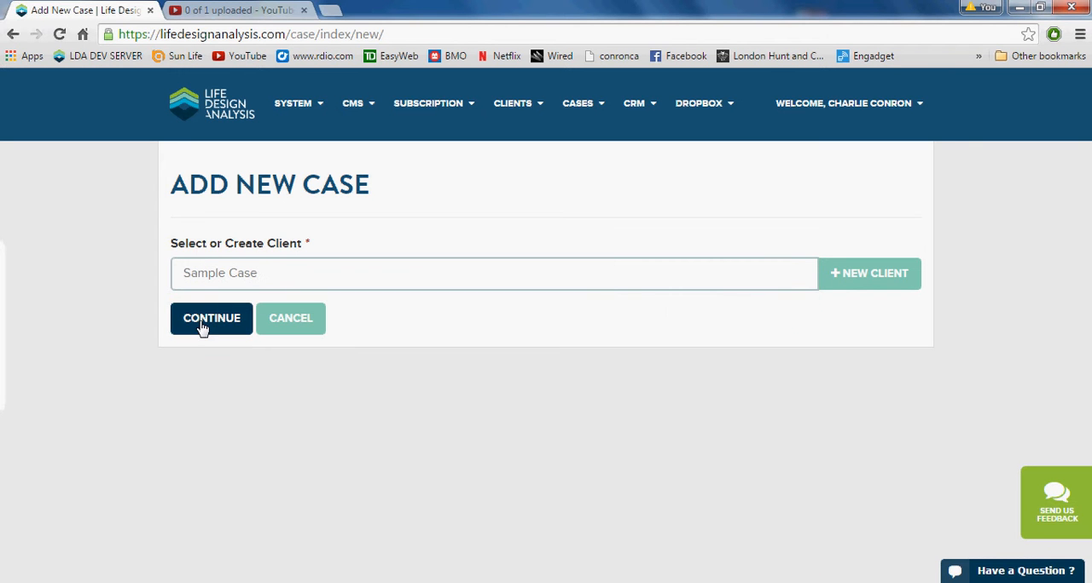
pyautogui.click(203, 329)
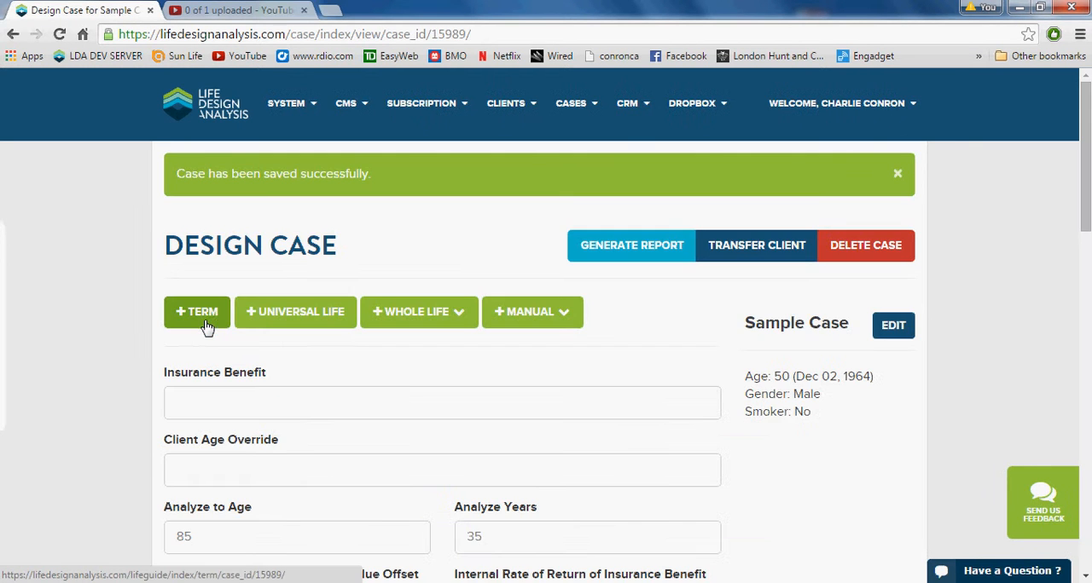
# - Set the new case's insurance benefit to $500,000.00
pyautogui.click(238, 403)
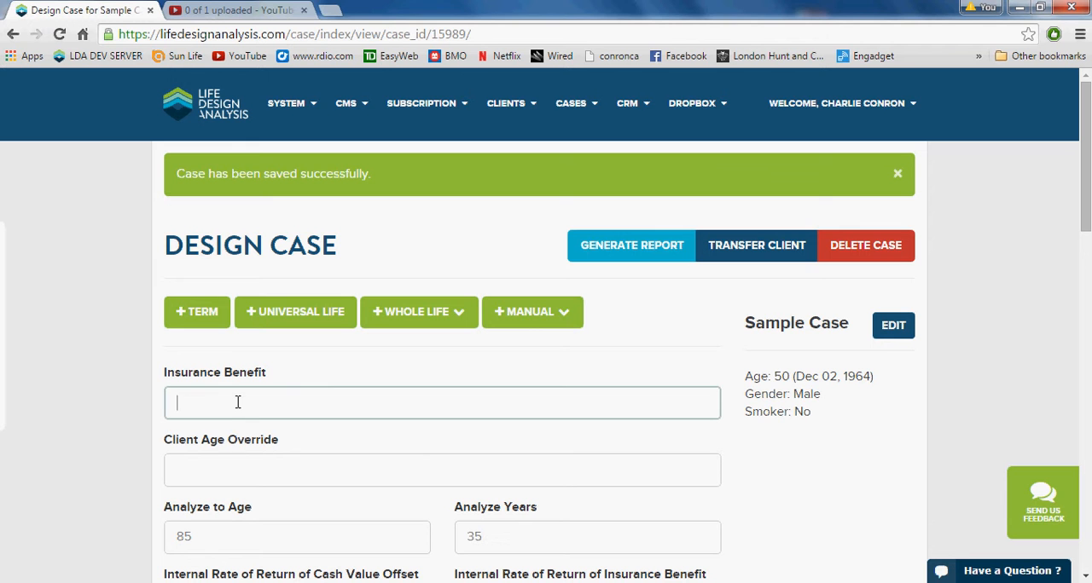
pyautogui.write('500,000.00')
pyautogui.click(145, 365)
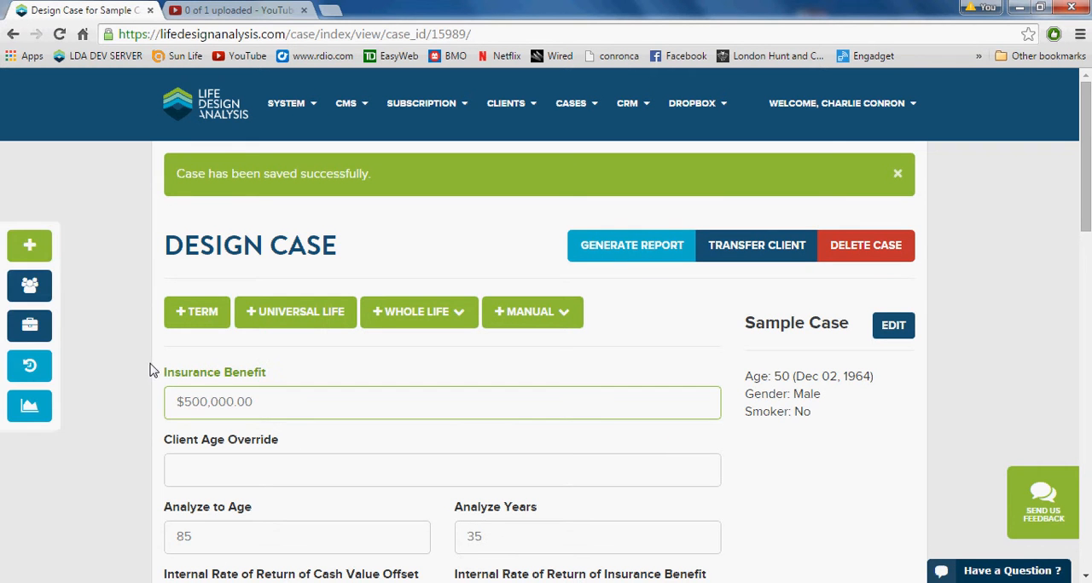
# - Search 10 Year term plans with Regular health risk and annual payment, and add RBC Insurance - Term 10 to the case
pyautogui.click(211, 312)
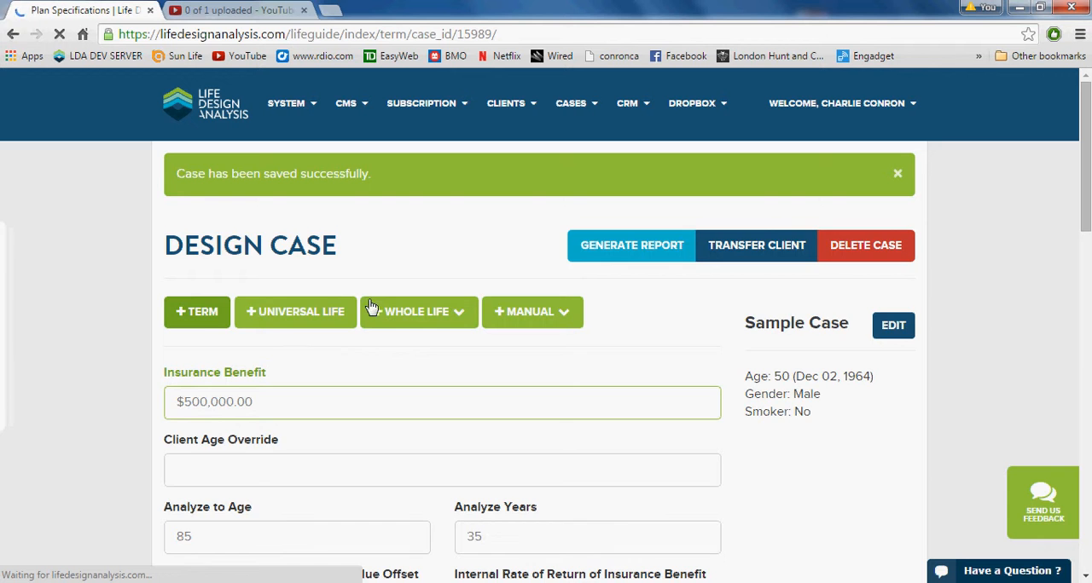
pyautogui.scroll(-3, 220, 383)
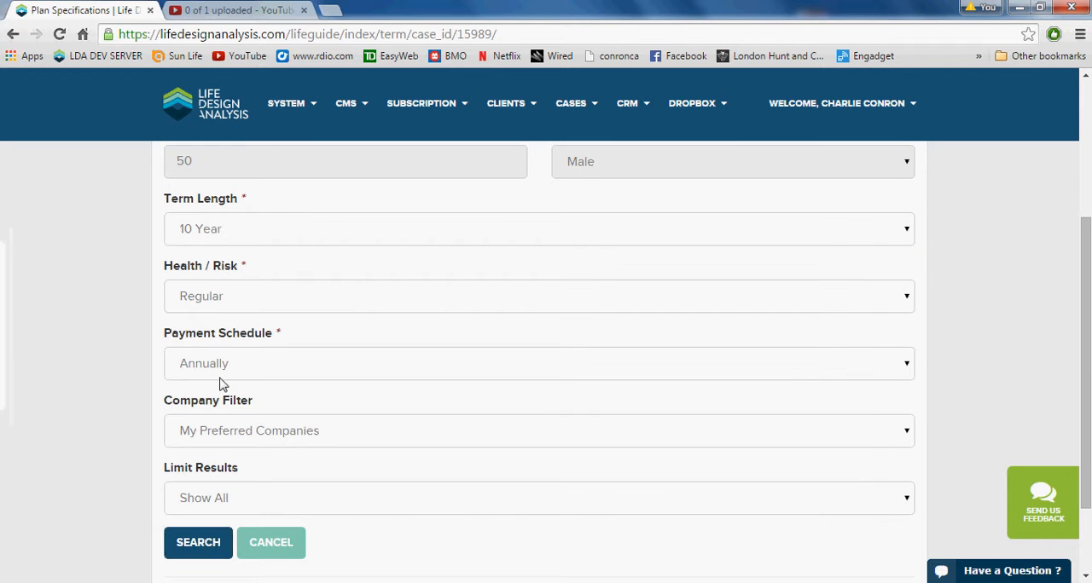
pyautogui.click(226, 544)
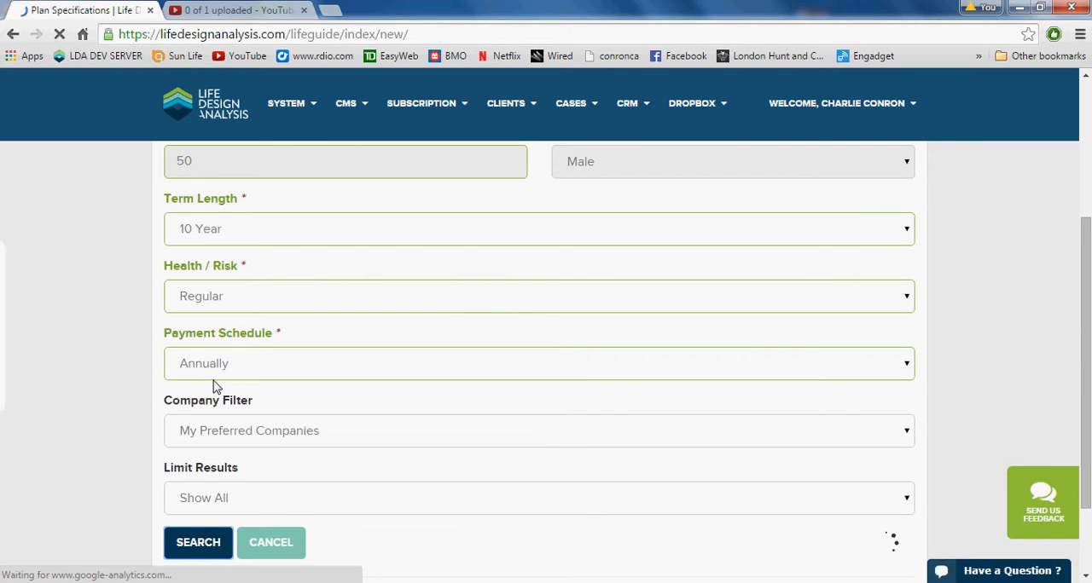
pyautogui.scroll(-2, 324, 409)
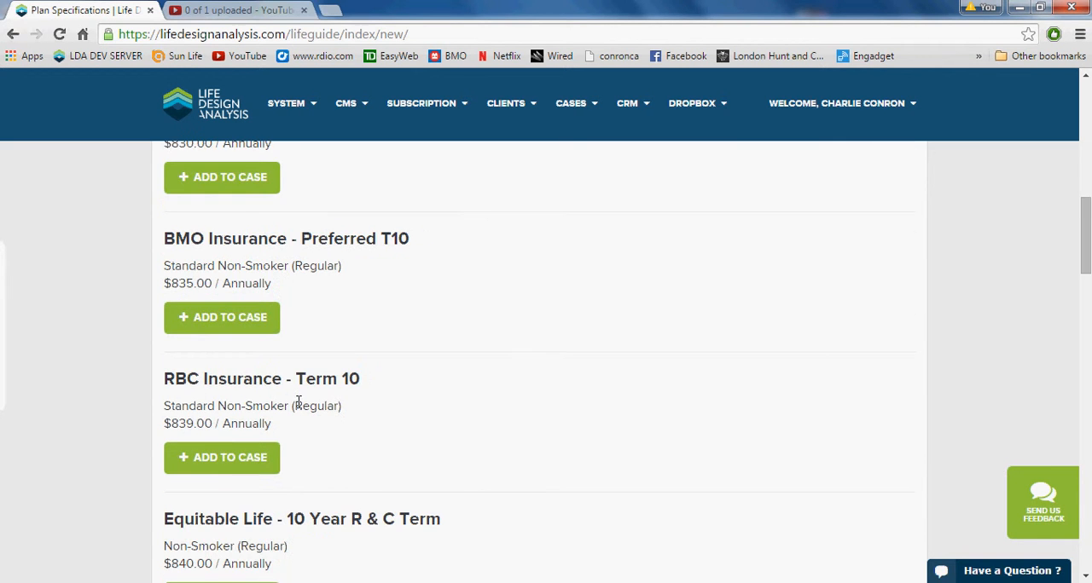
pyautogui.click(253, 457)
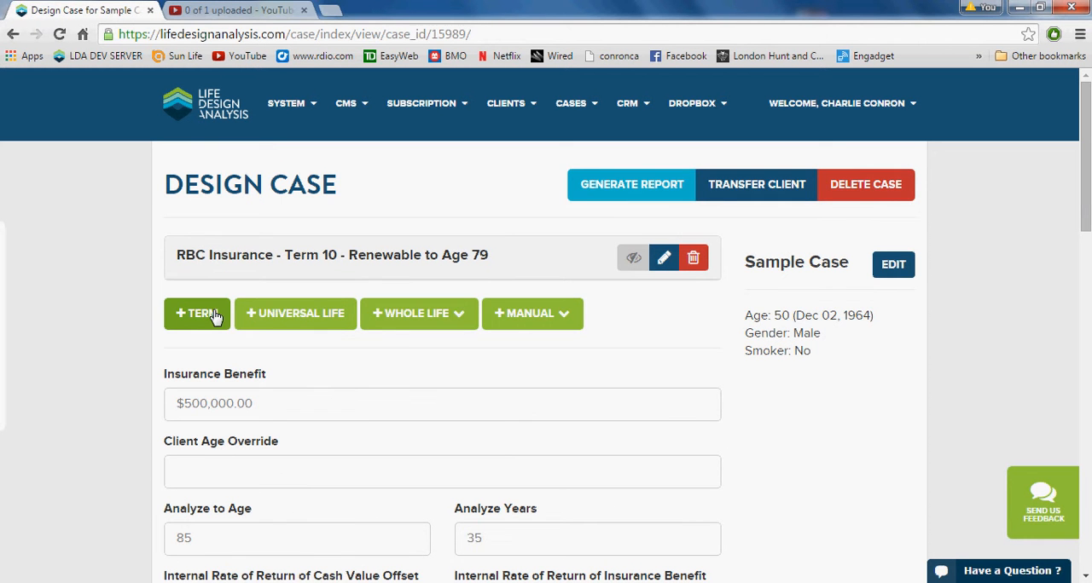
# - Search term plans with a 20 Year term length and add Sun Life - SunTerm 20 to the case
pyautogui.click(213, 314)
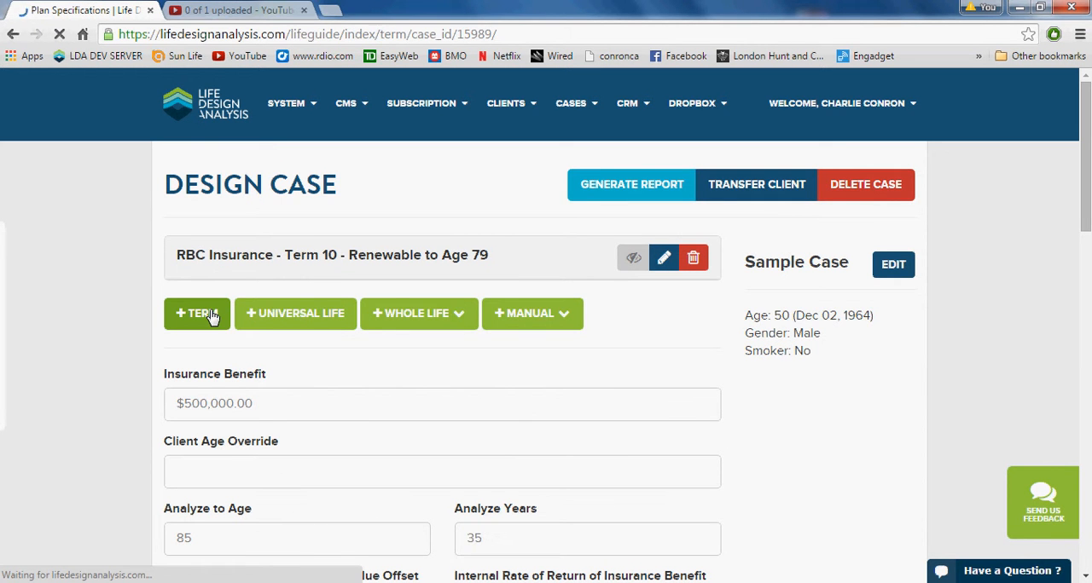
pyautogui.scroll(-1, 239, 315)
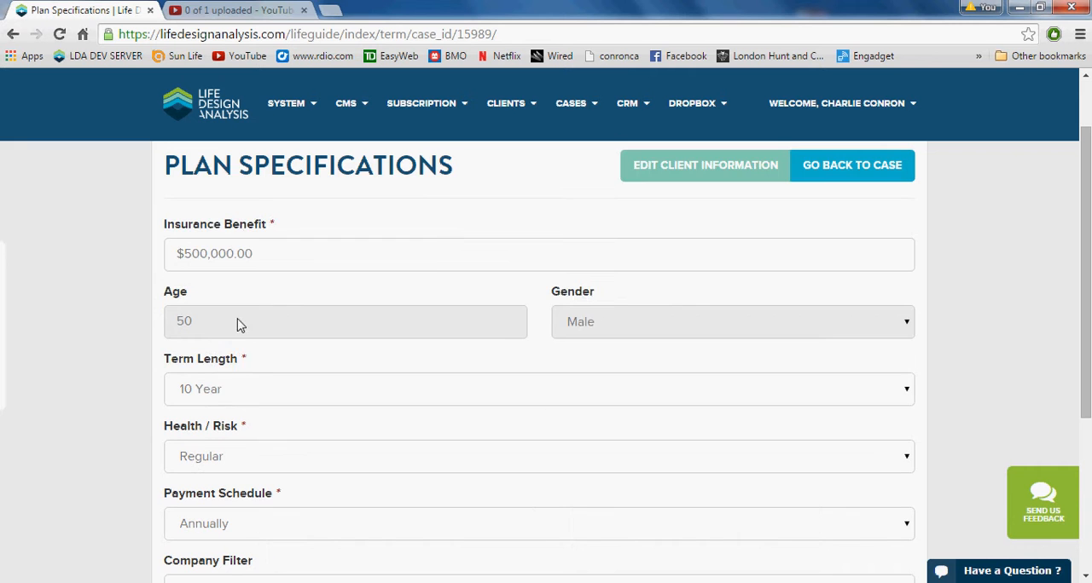
pyautogui.click(242, 386)
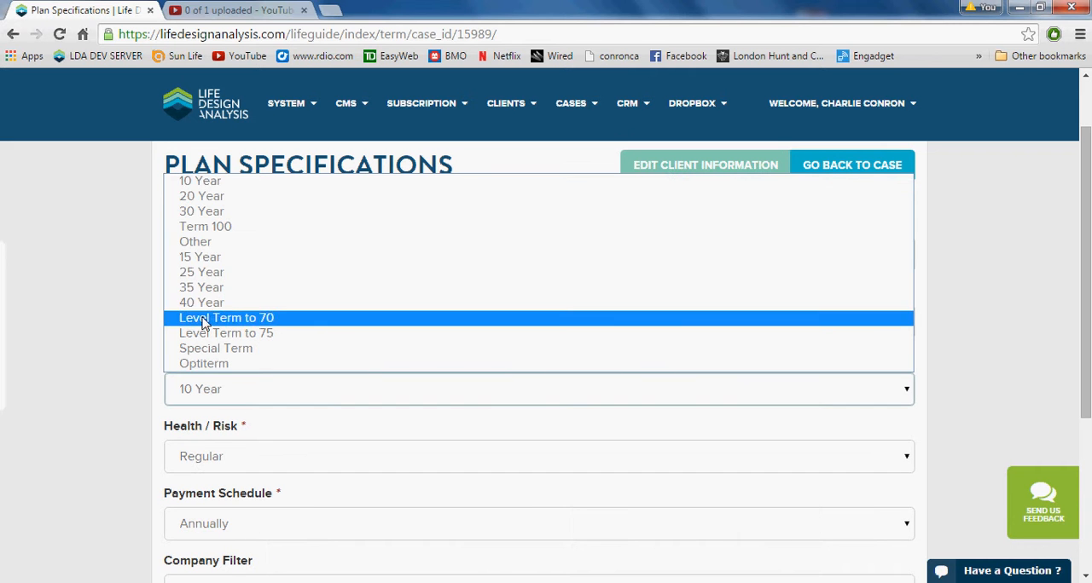
pyautogui.click(209, 196)
pyautogui.scroll(-4, 260, 341)
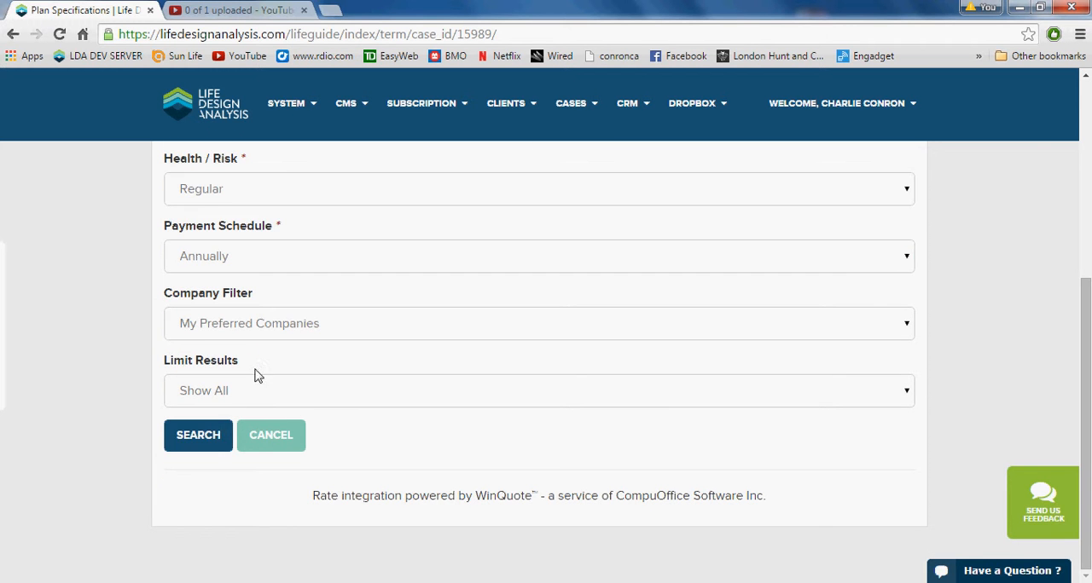
pyautogui.click(214, 439)
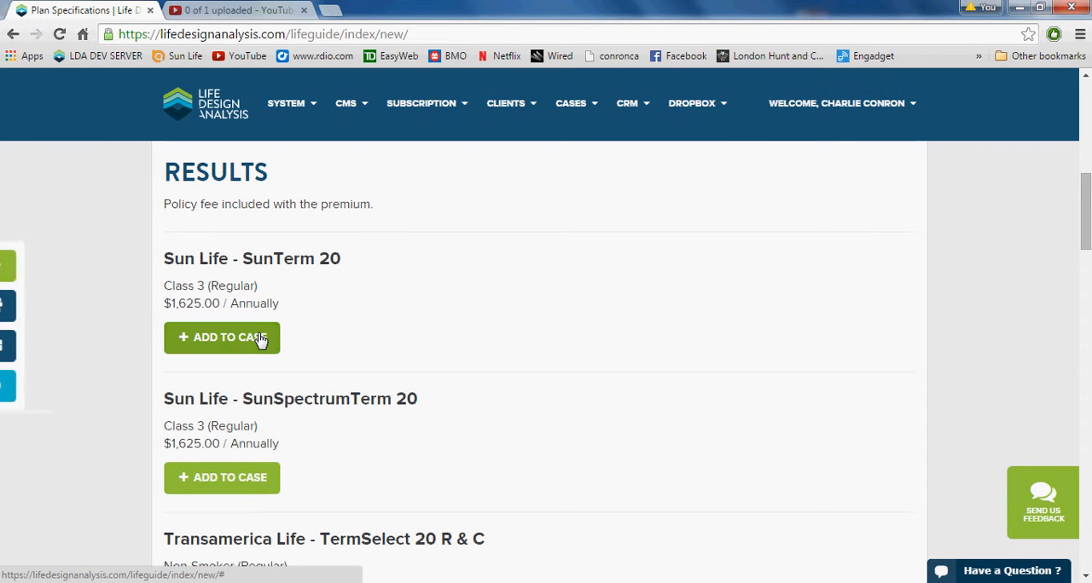
pyautogui.click(260, 338)
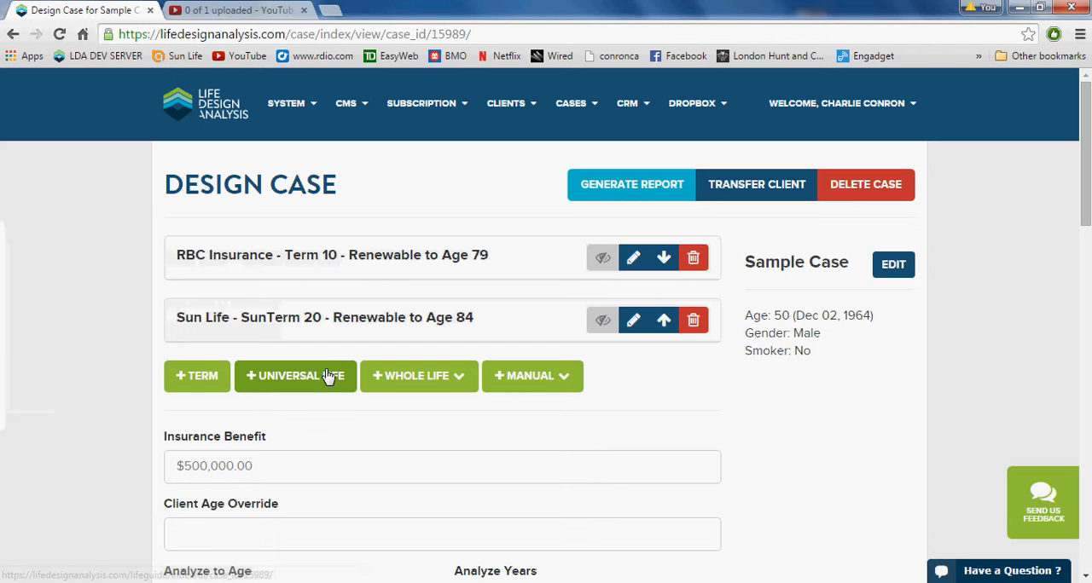
# - Search universal life plans with Term 100 length and add Desjardins Financial Security - Foundation to the case
pyautogui.click(343, 386)
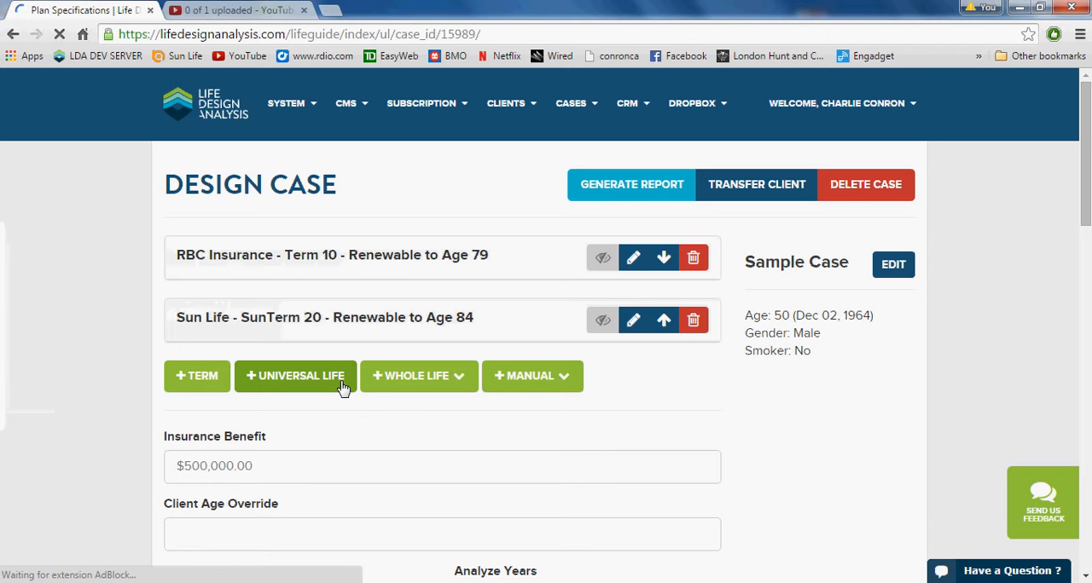
pyautogui.scroll(-4, 341, 373)
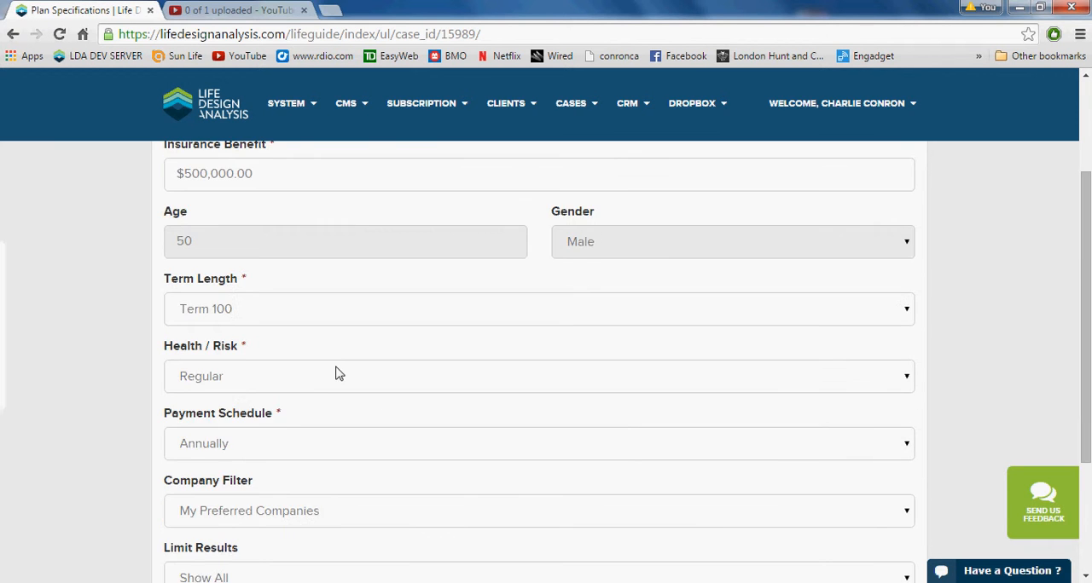
pyautogui.click(220, 435)
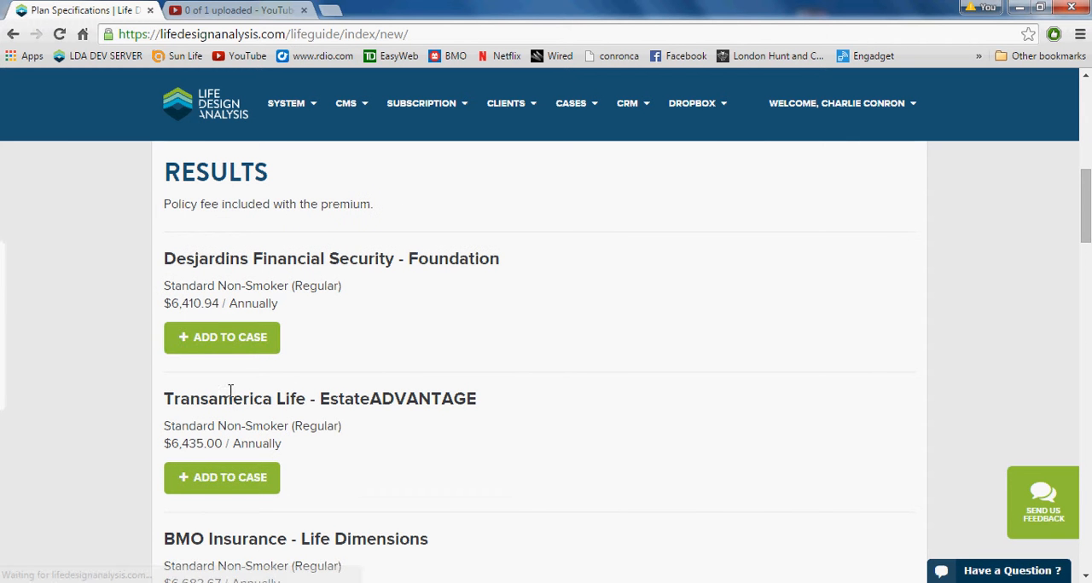
pyautogui.click(247, 343)
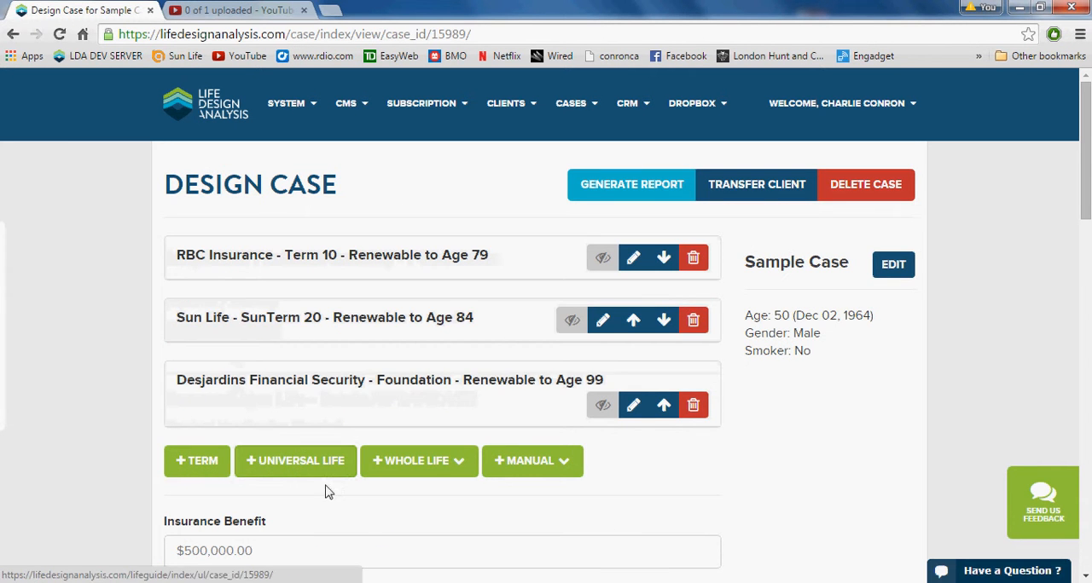
# - Add a Sun Life Whole Life plan to the case
pyautogui.click(431, 471)
pyautogui.scroll(-3, 431, 473)
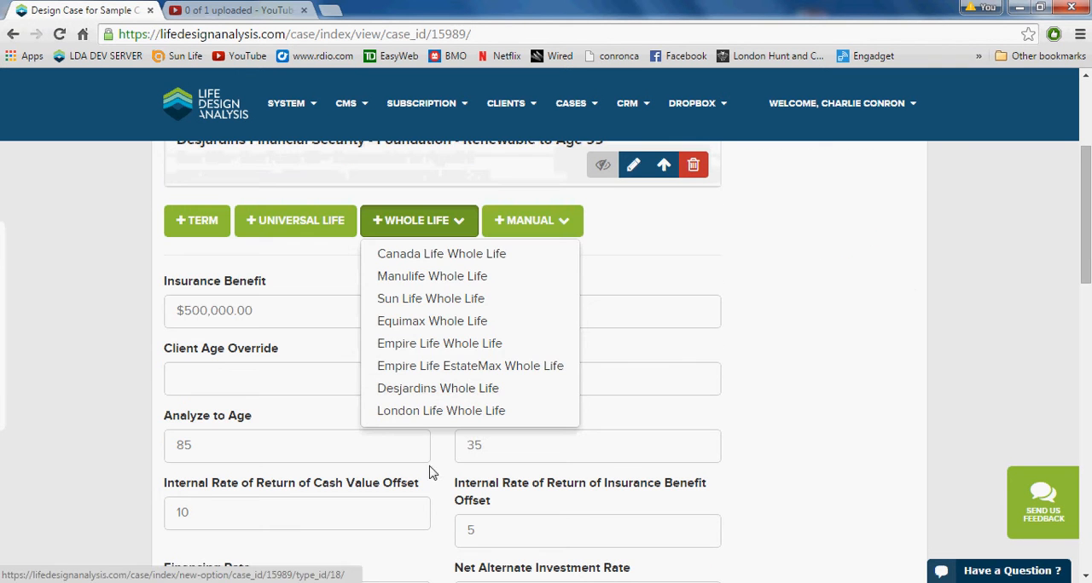
pyautogui.click(440, 301)
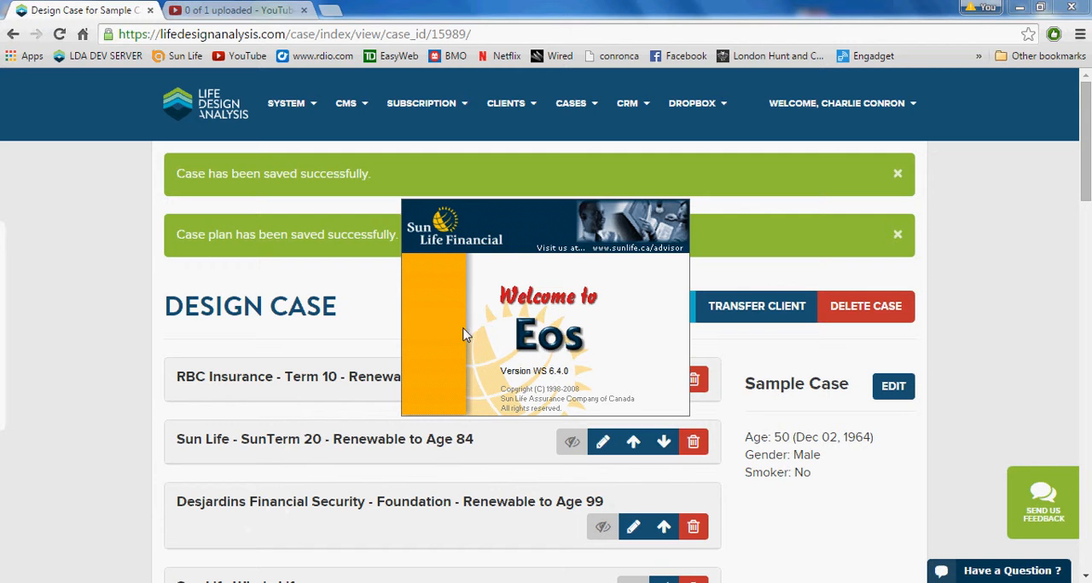
# - Switch to the Sun Life Eos program and start a new illustration
pyautogui.click(662, 441)
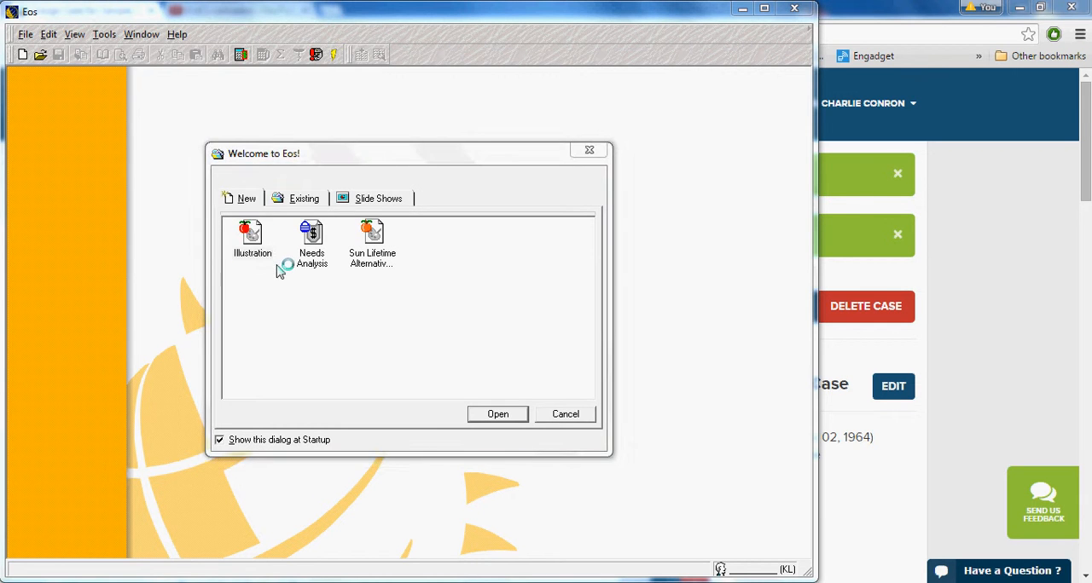
pyautogui.click(260, 238)
pyautogui.click(523, 415)
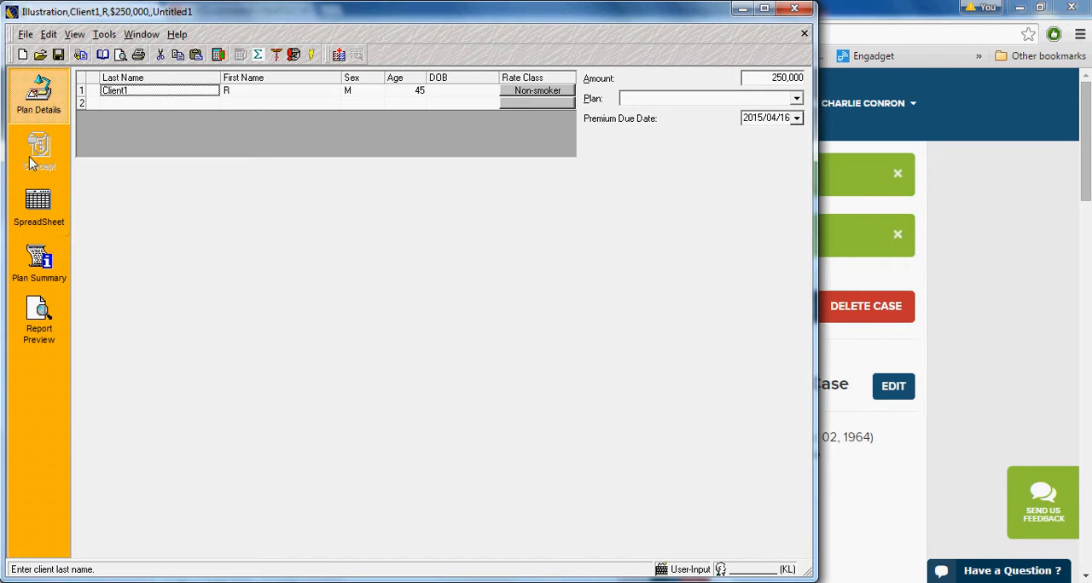
# - Set the illustration client's age to 50 and the insurance amount to 500,000
pyautogui.click(423, 90)
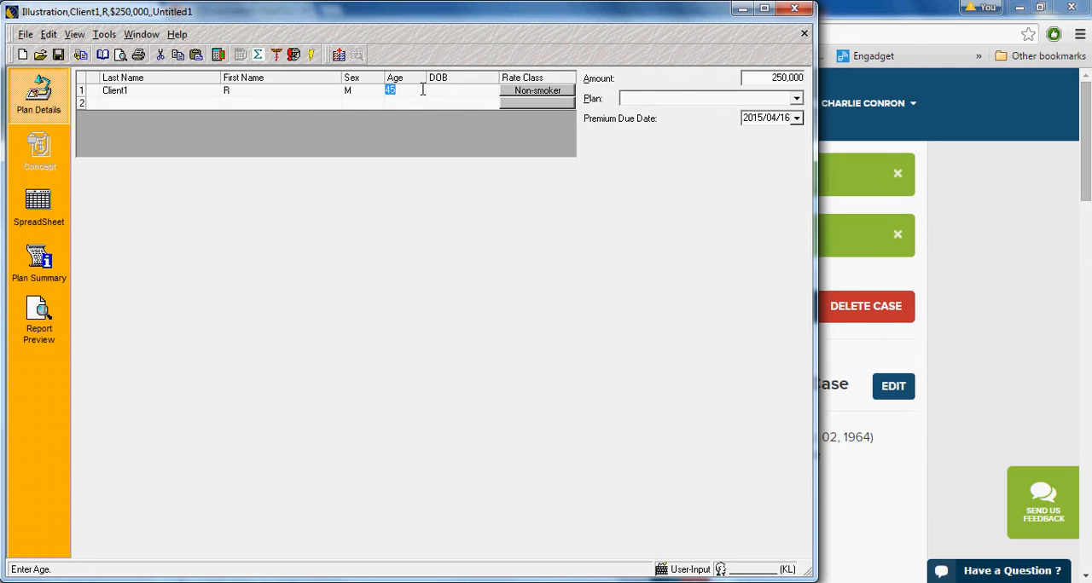
pyautogui.write('5')
pyautogui.click(766, 81)
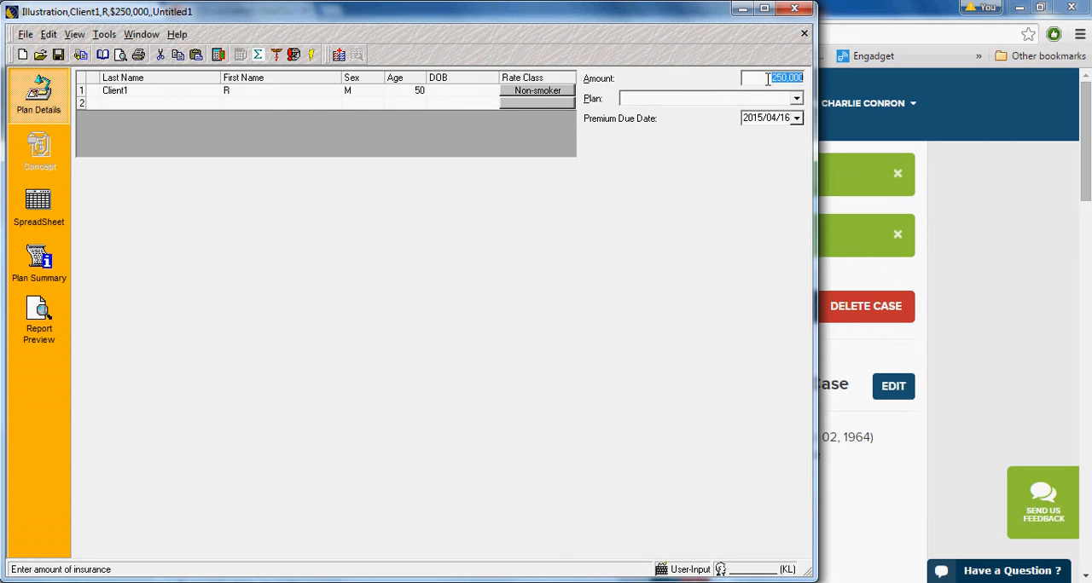
pyautogui.write('500,000')
# - Choose the Sun Par Accumulator (age nearest) plan, set its premium offset to Earliest and recalculate the illustration
pyautogui.click(657, 99)
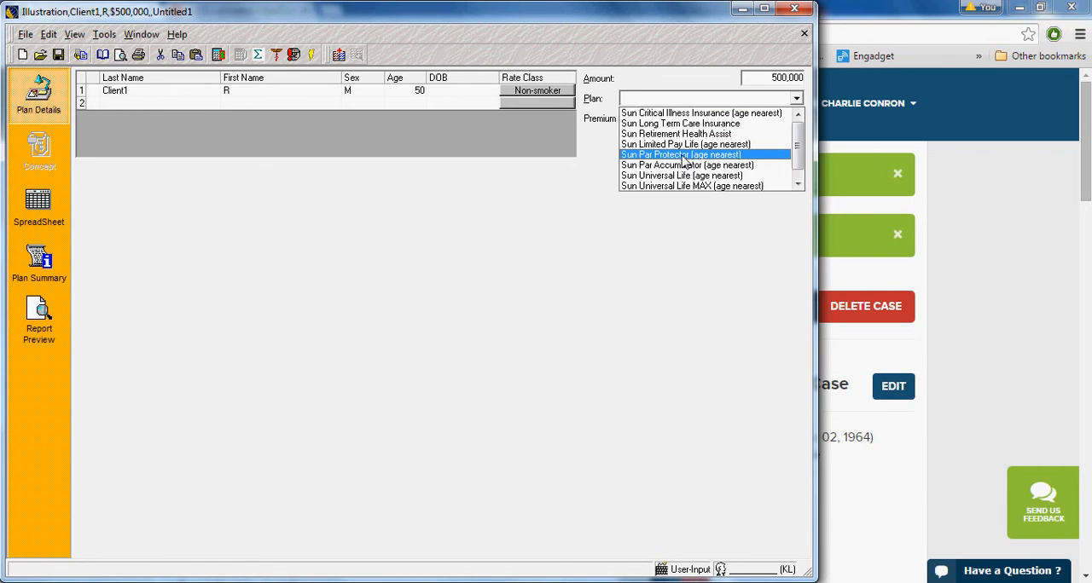
pyautogui.click(683, 160)
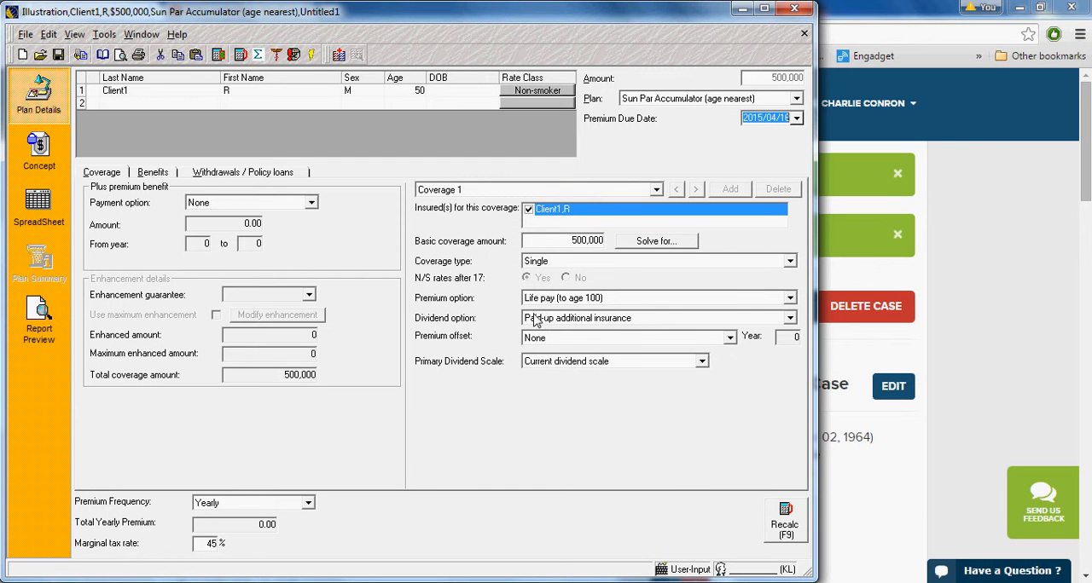
pyautogui.click(587, 338)
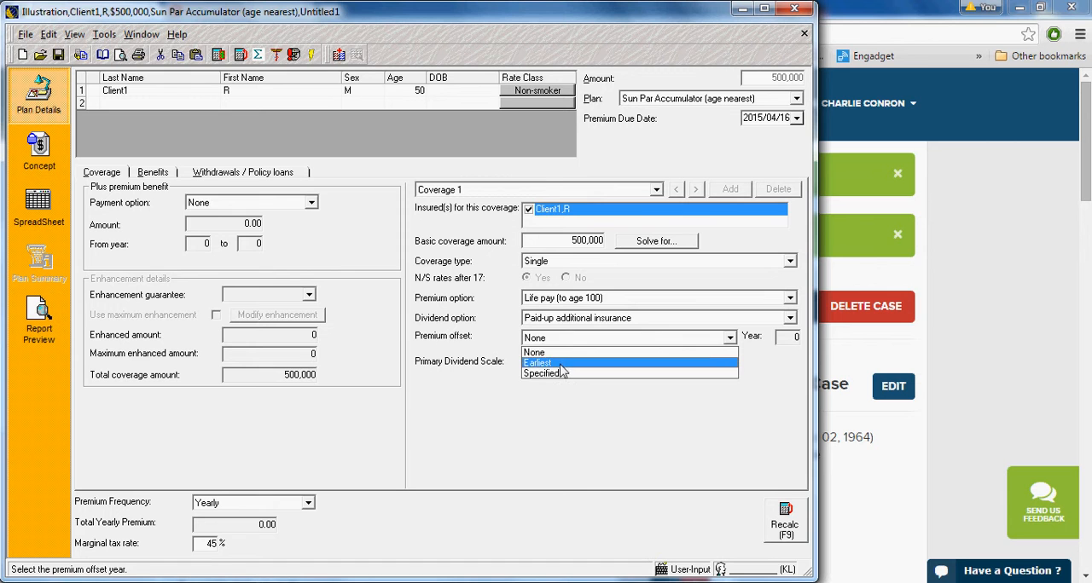
pyautogui.click(560, 368)
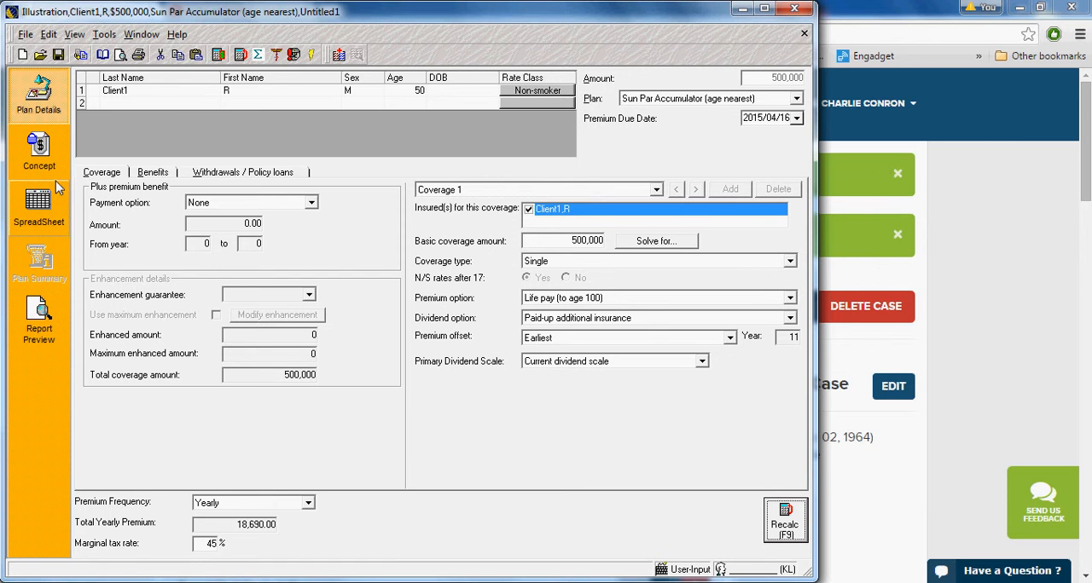
# - Export the illustration's spreadsheet to the Desktop as a CSV file named "sun test file"
pyautogui.click(38, 209)
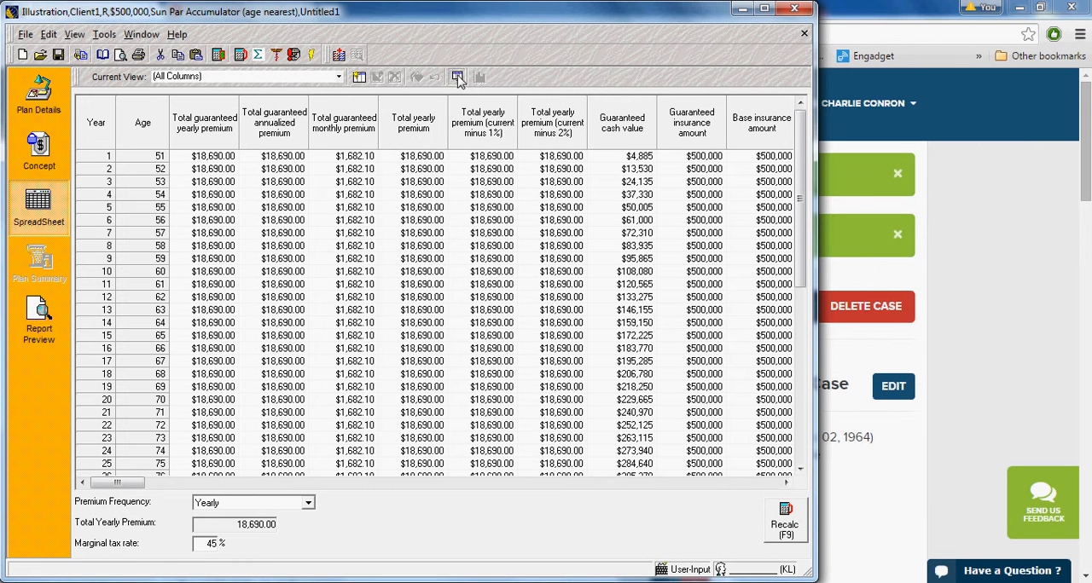
pyautogui.click(457, 77)
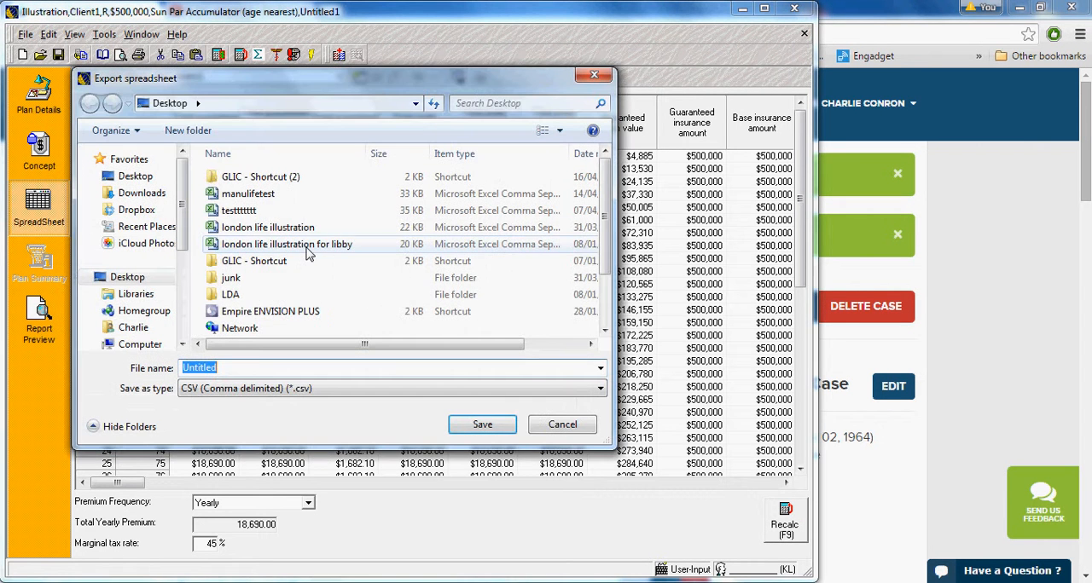
pyautogui.write('sun')
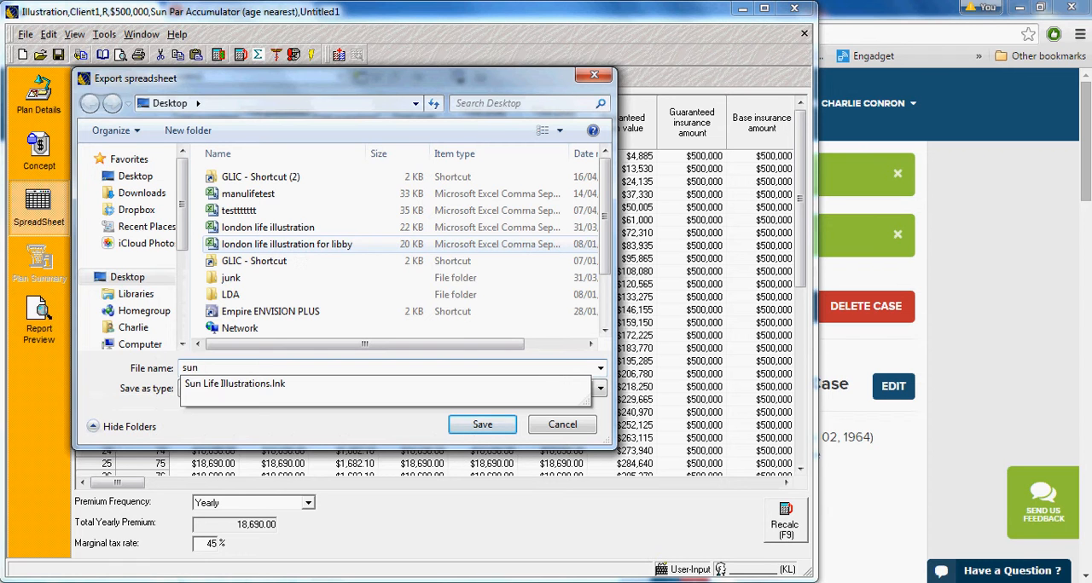
pyautogui.write(' test file')
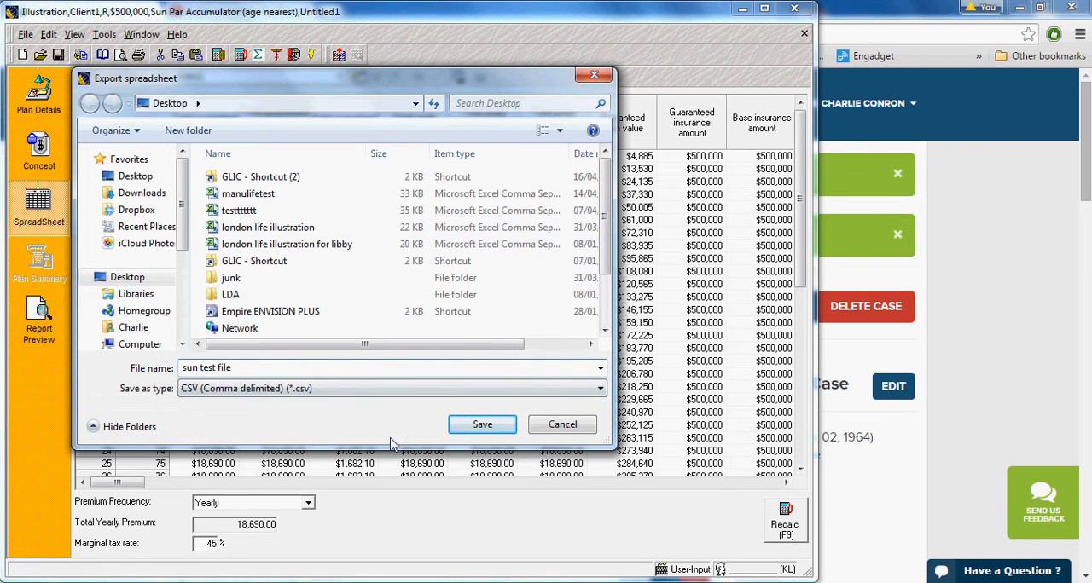
pyautogui.click(486, 430)
# - Switch back to the Life Design Analysis case in the browser and import the "sun test file" CSV into the Sun Life Whole Life plan
pyautogui.click(980, 382)
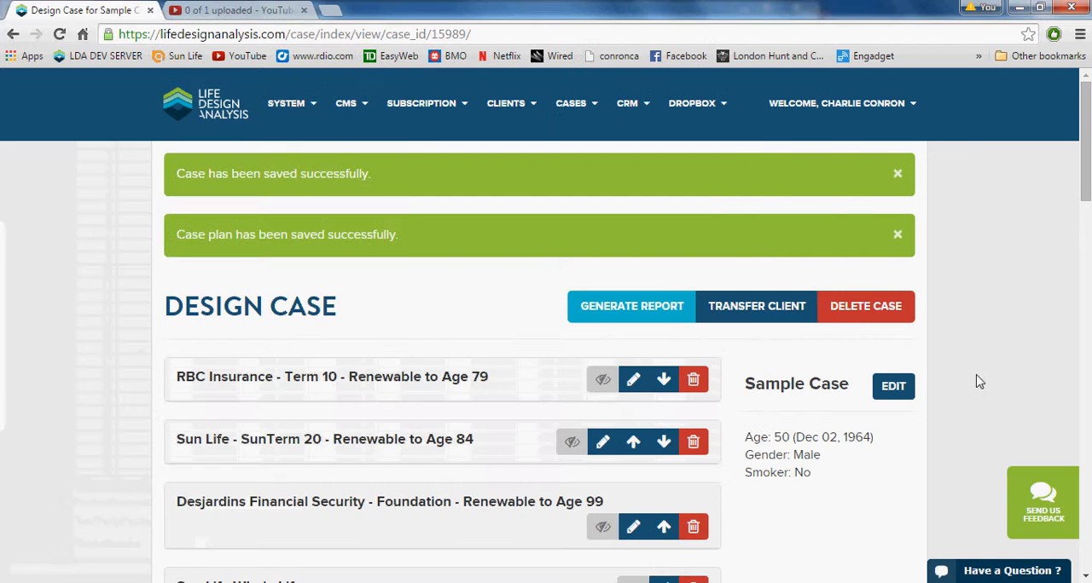
pyautogui.scroll(-2, 520, 373)
pyautogui.scroll(-3, 441, 372)
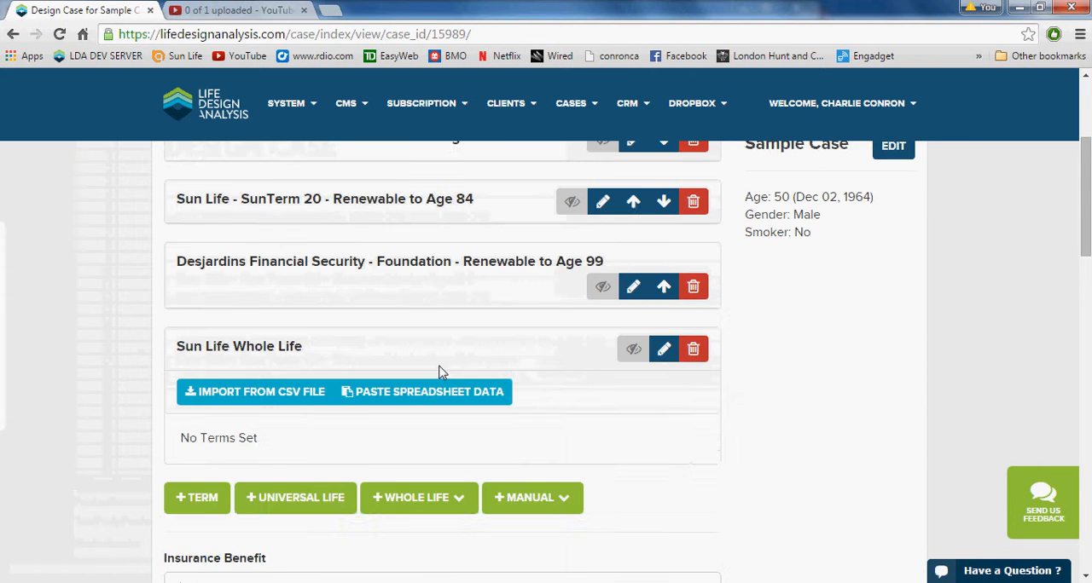
pyautogui.scroll(1, 441, 372)
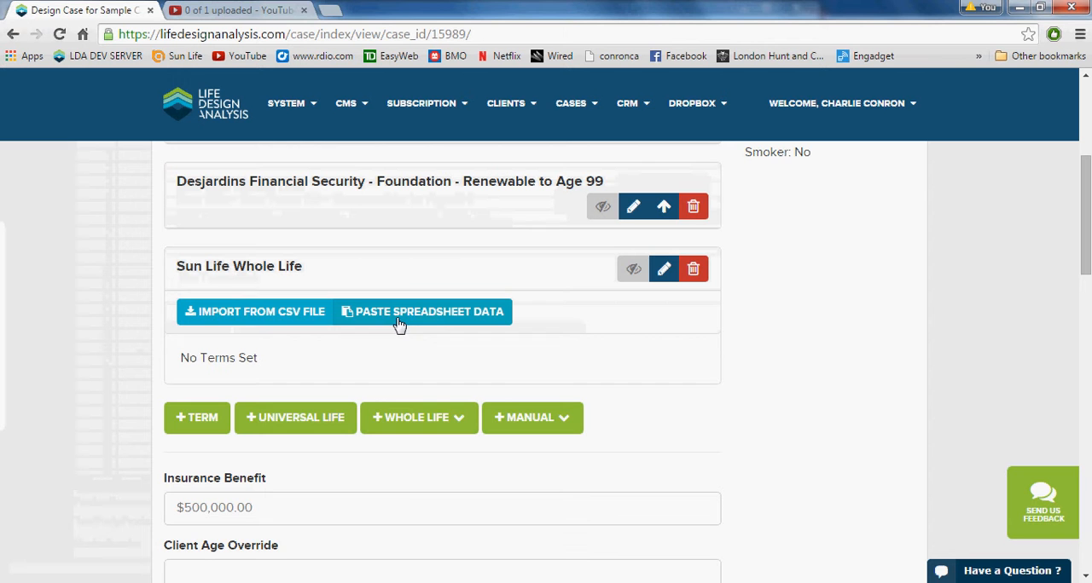
pyautogui.click(253, 312)
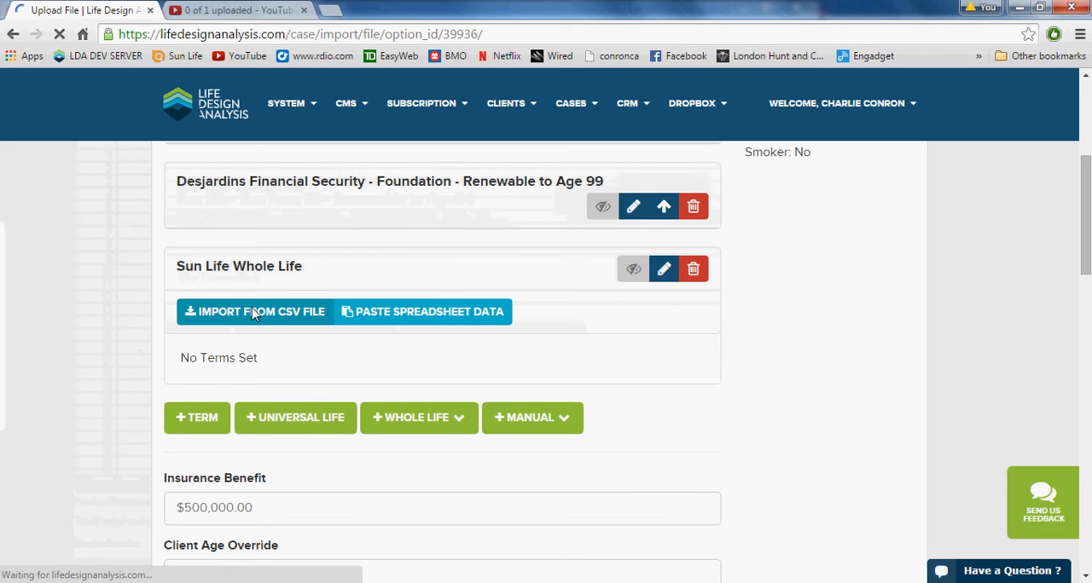
pyautogui.click(347, 311)
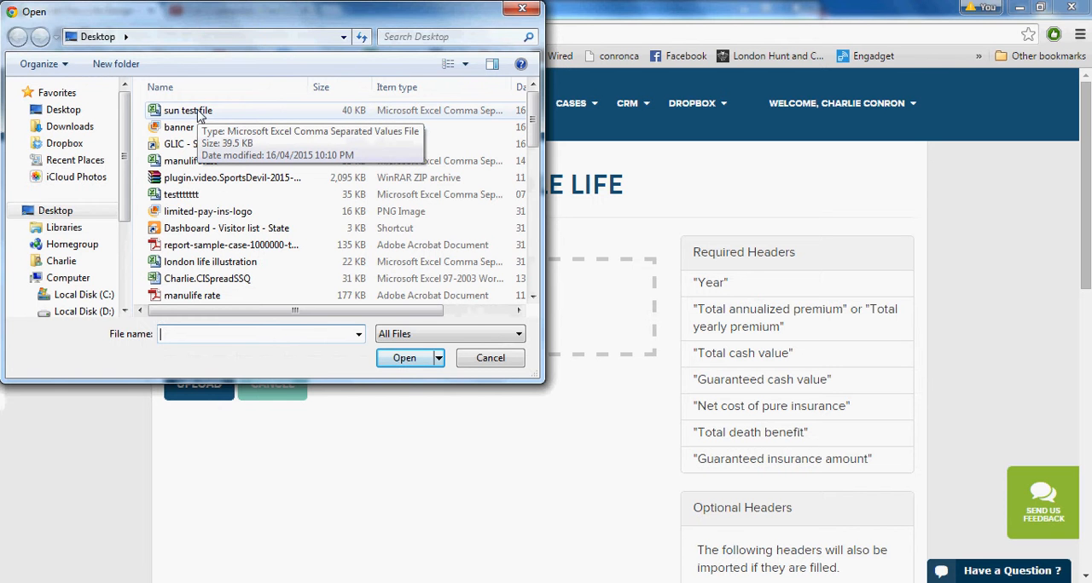
pyautogui.click(198, 114)
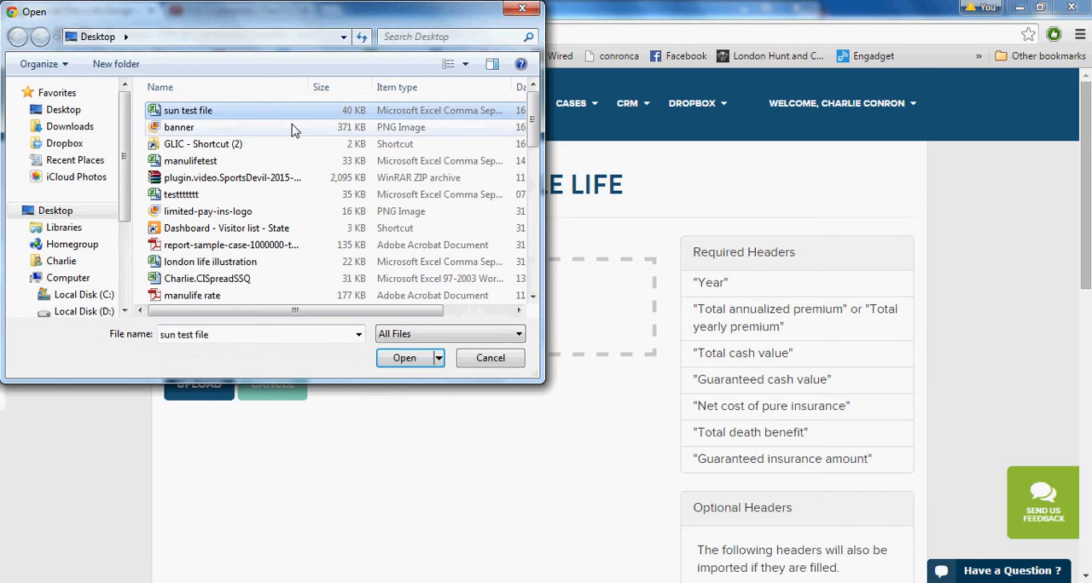
pyautogui.click(405, 359)
pyautogui.click(213, 406)
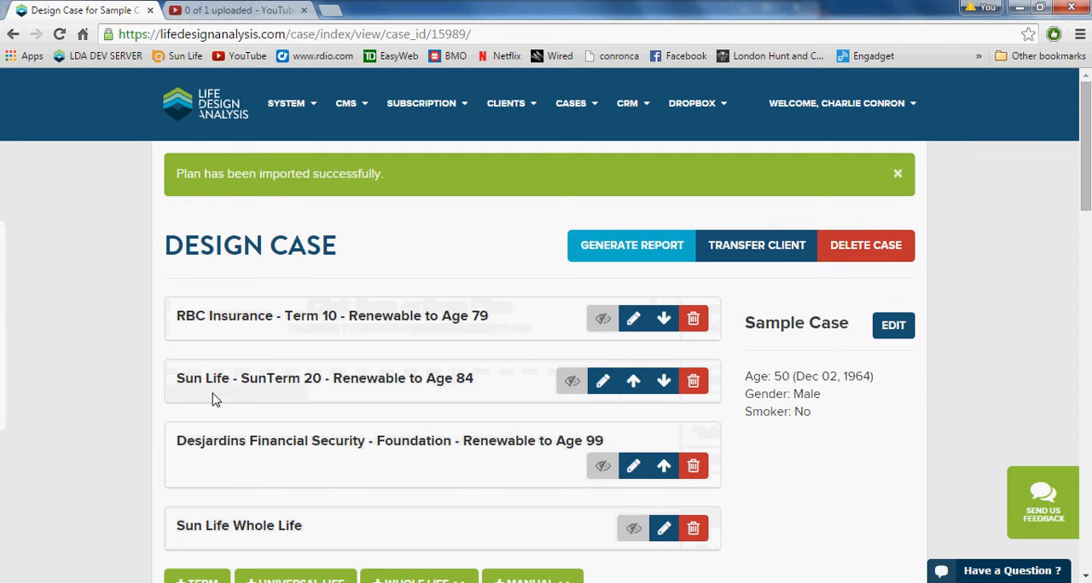
# - Review the plan types that can be added manually and the case's plan list and settings
pyautogui.scroll(-1, 214, 393)
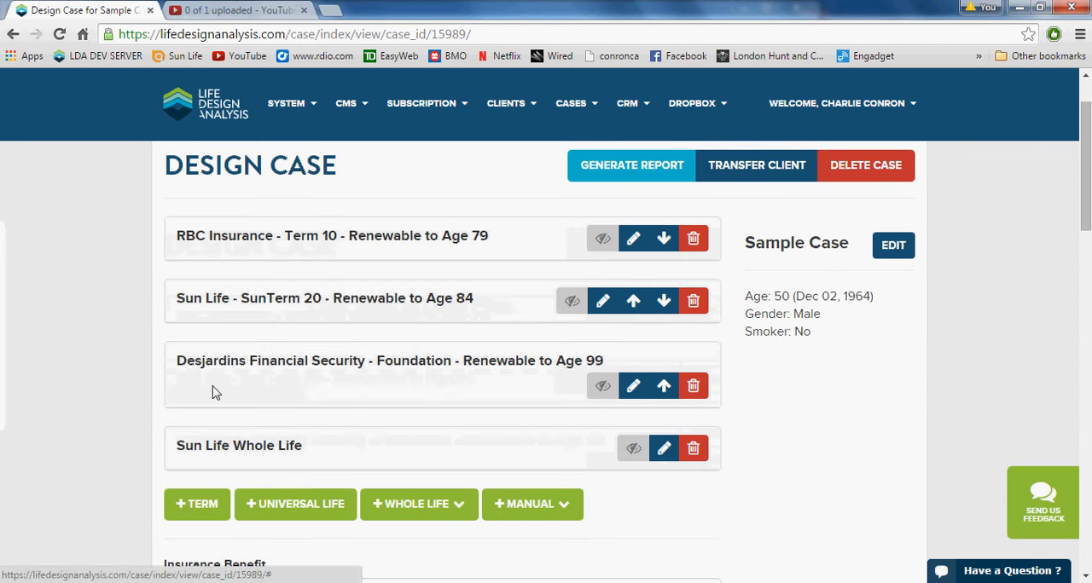
pyautogui.click(512, 504)
pyautogui.scroll(-2, 514, 503)
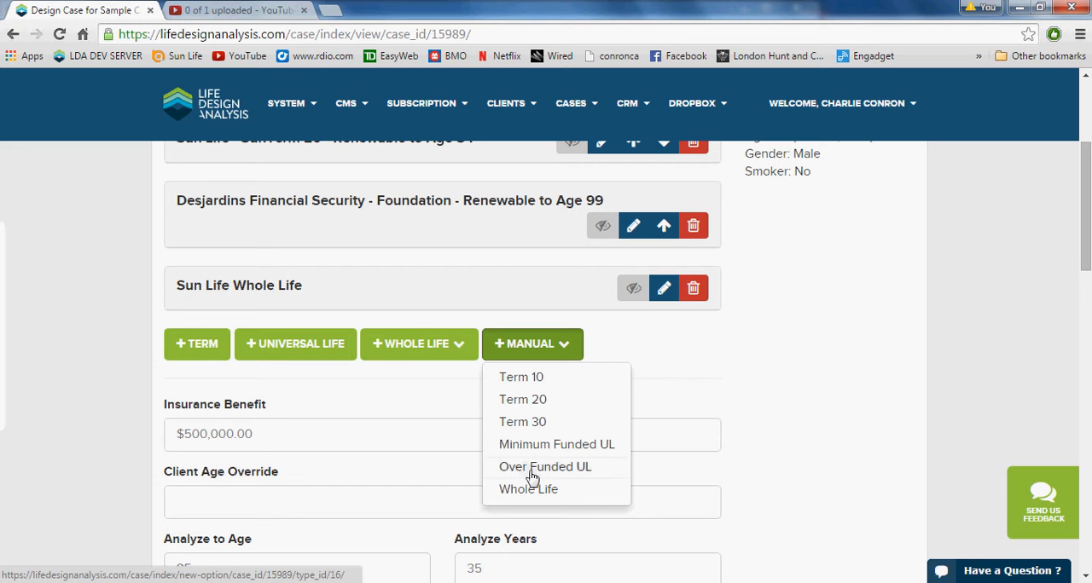
pyautogui.scroll(2, 559, 474)
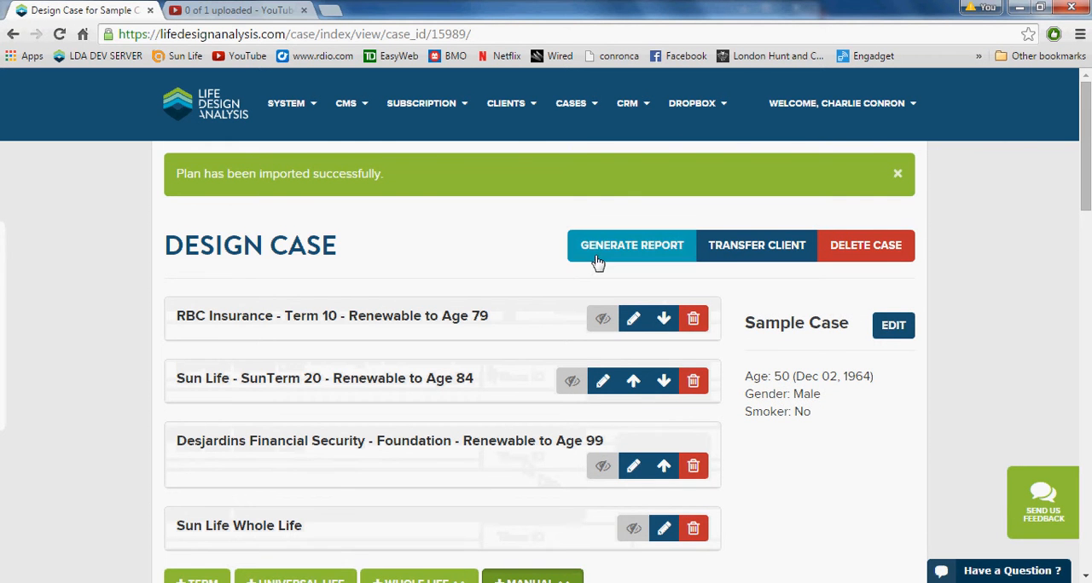
pyautogui.scroll(-5, 490, 339)
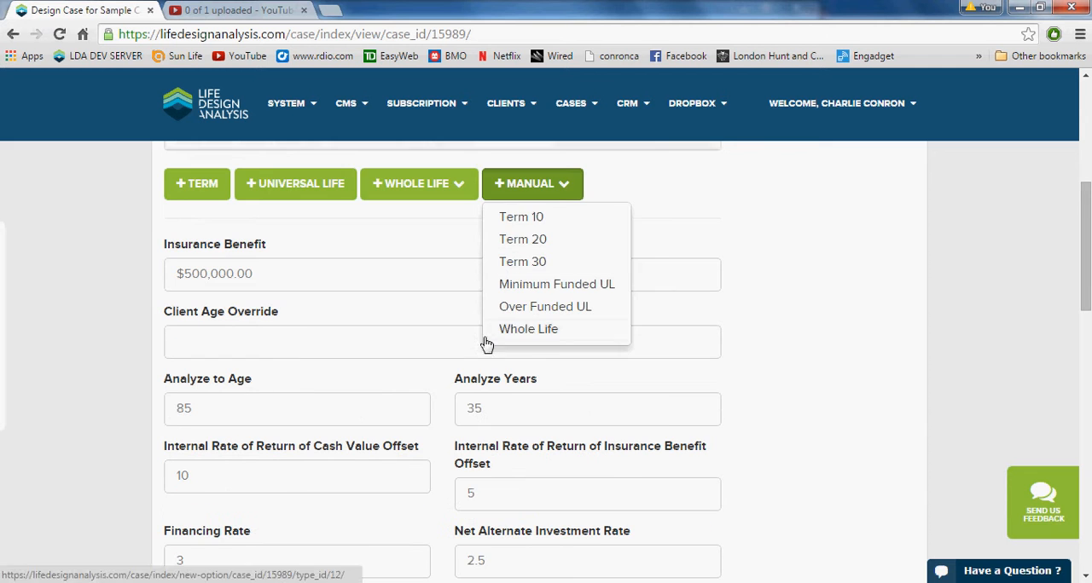
# - Set the case's Analyze to Age value to 99
pyautogui.click(370, 407)
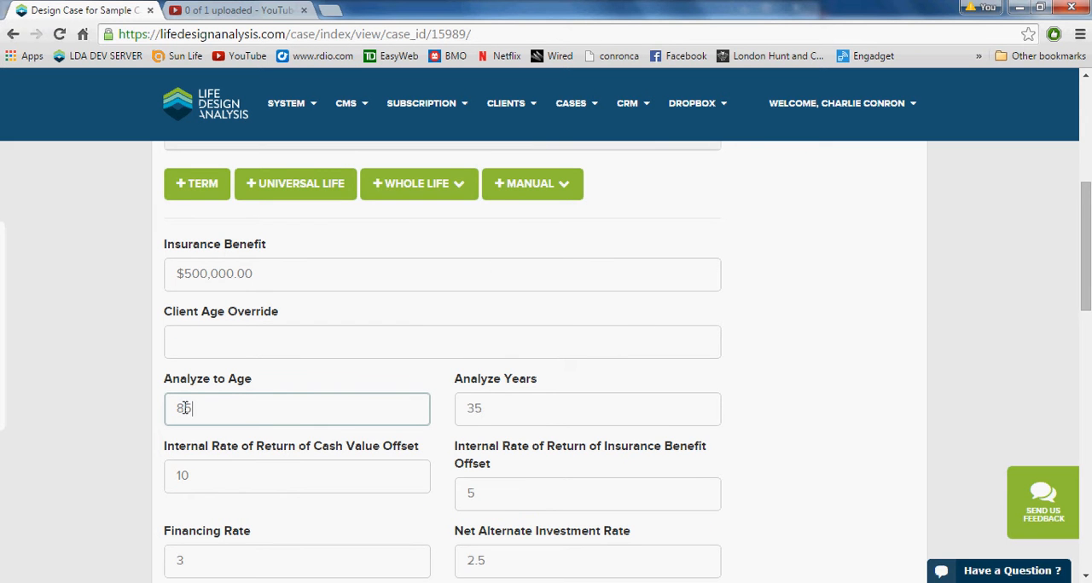
pyautogui.doubleClick(216, 409)
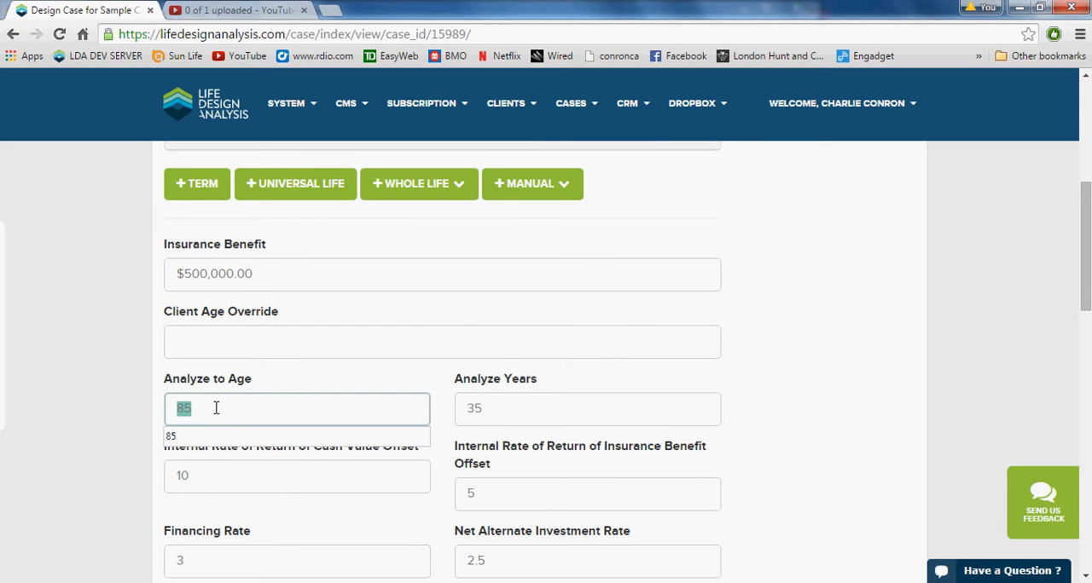
pyautogui.write('99')
pyautogui.click(114, 412)
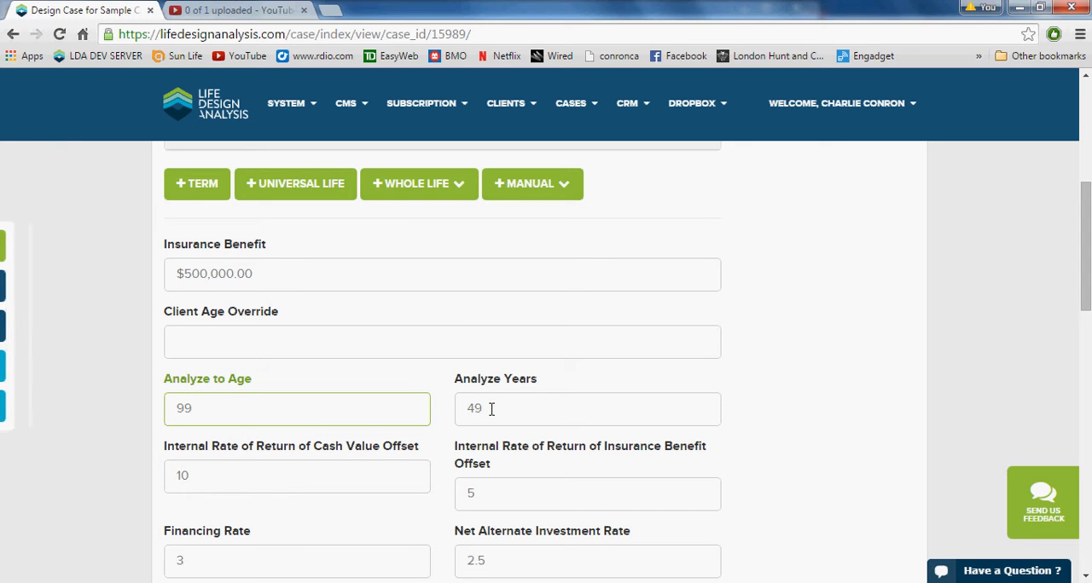
pyautogui.scroll(-1, 493, 406)
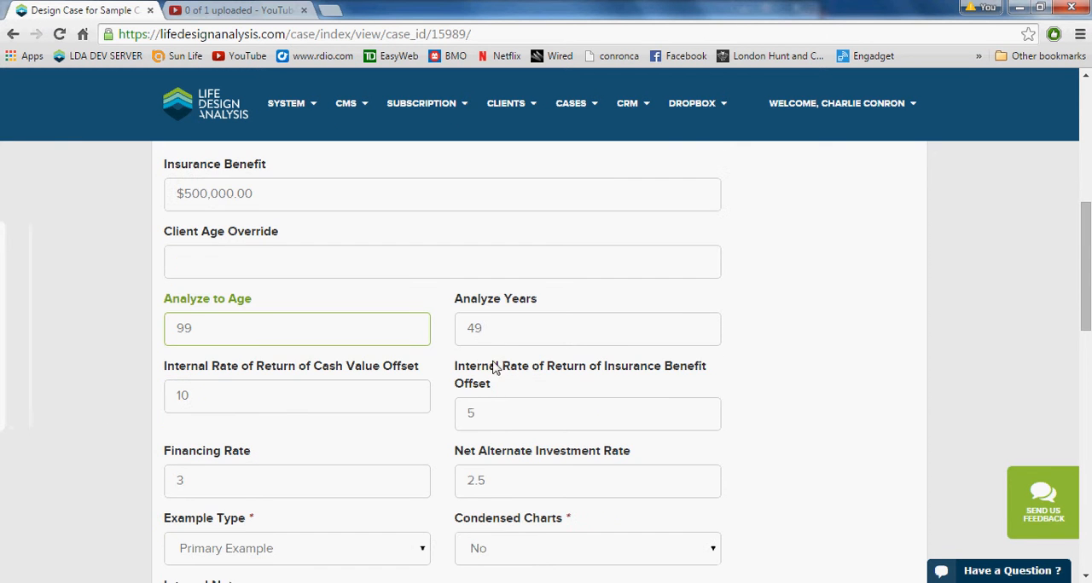
# - Set the Internal Rate of Return of Insurance Benefit Offset to 30
pyautogui.scroll(-2, 489, 324)
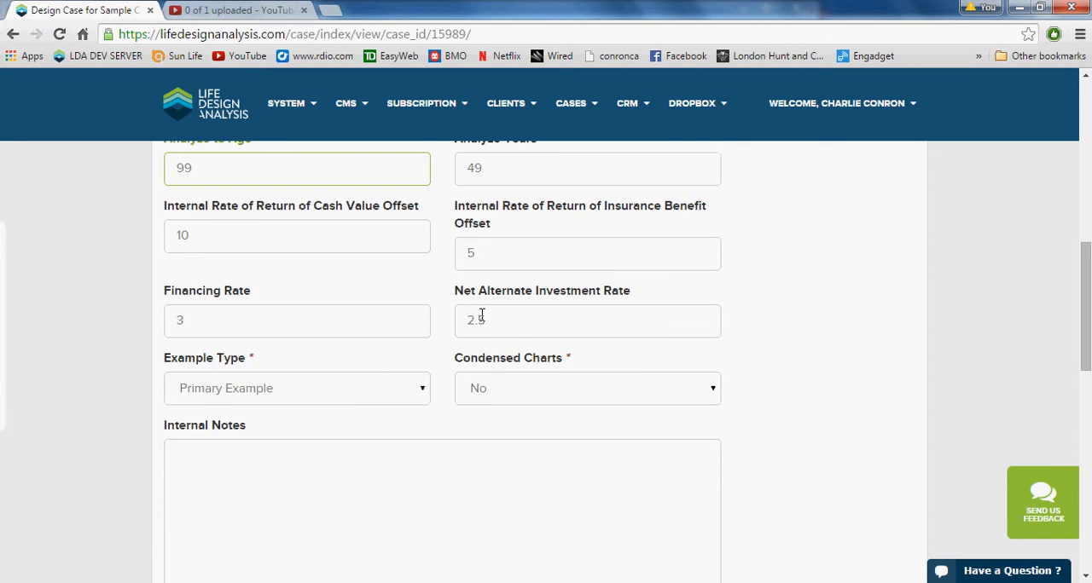
pyautogui.doubleClick(492, 252)
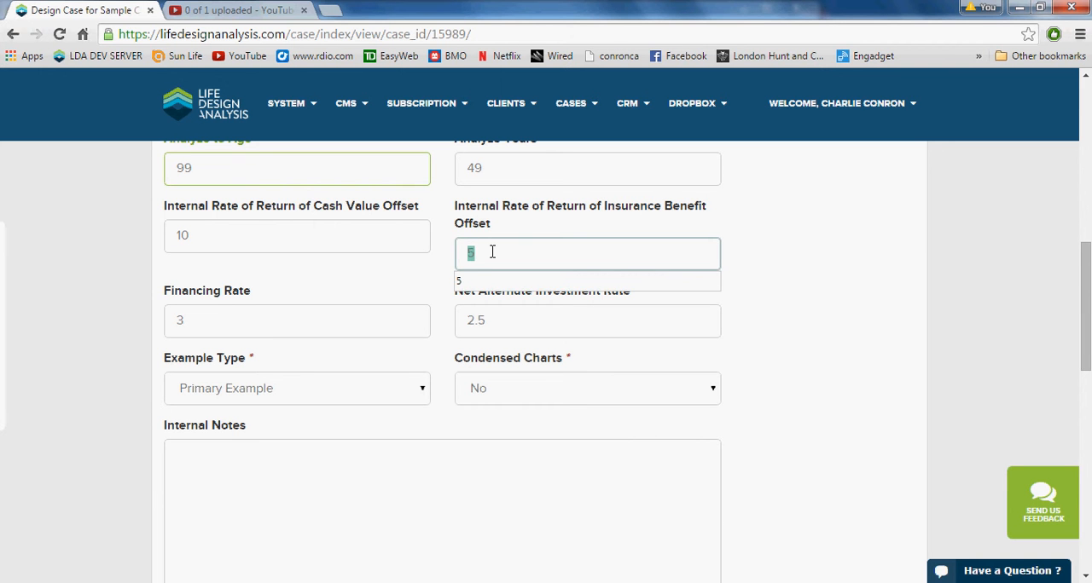
pyautogui.write('30')
pyautogui.scroll(-1, 613, 251)
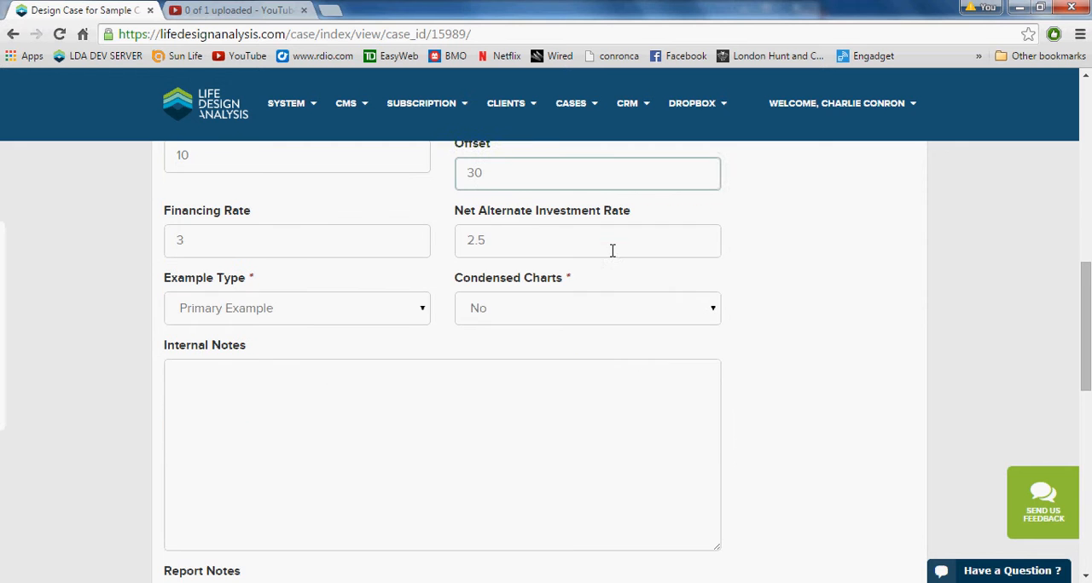
pyautogui.click(767, 253)
# - Enter an internal note that the client loves to golf and a report note telling the client "I think the Whole Life is best for your Needs"
pyautogui.scroll(-1, 520, 254)
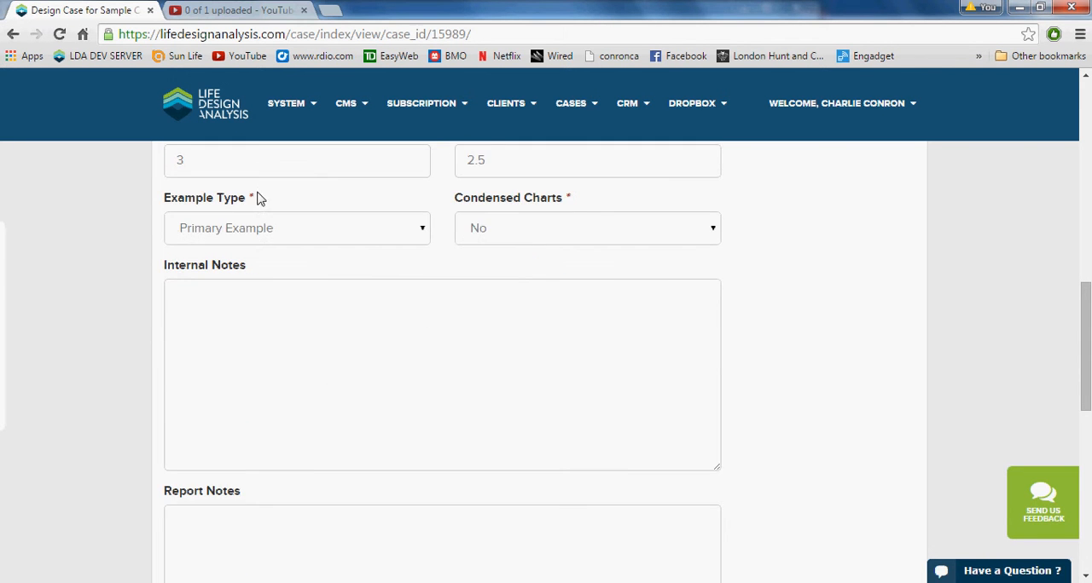
pyautogui.scroll(1, 256, 213)
pyautogui.scroll(-1, 341, 272)
pyautogui.scroll(-1, 257, 279)
pyautogui.click(290, 251)
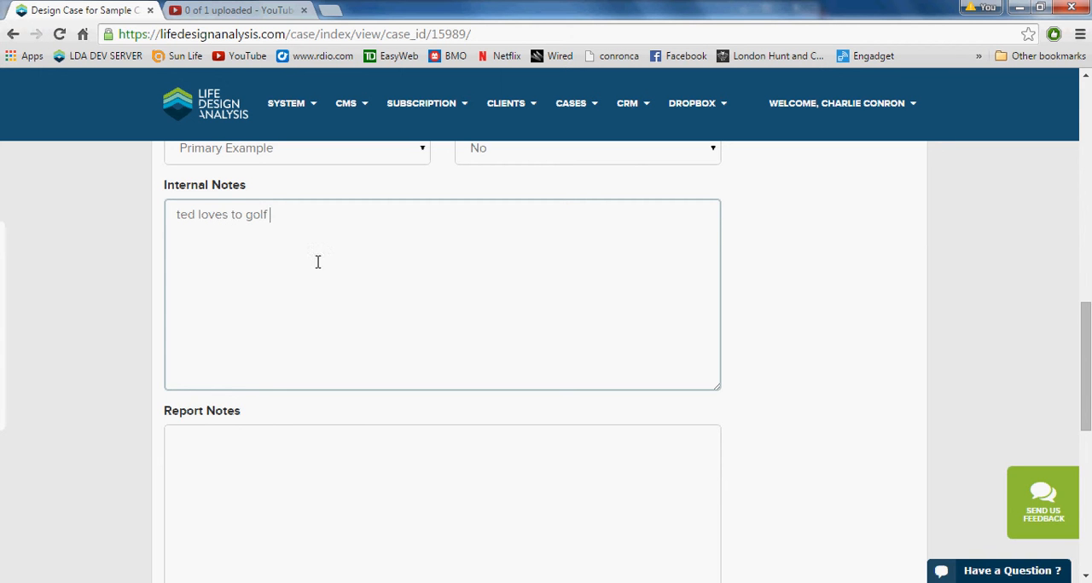
pyautogui.scroll(-1, 355, 247)
pyautogui.click(252, 413)
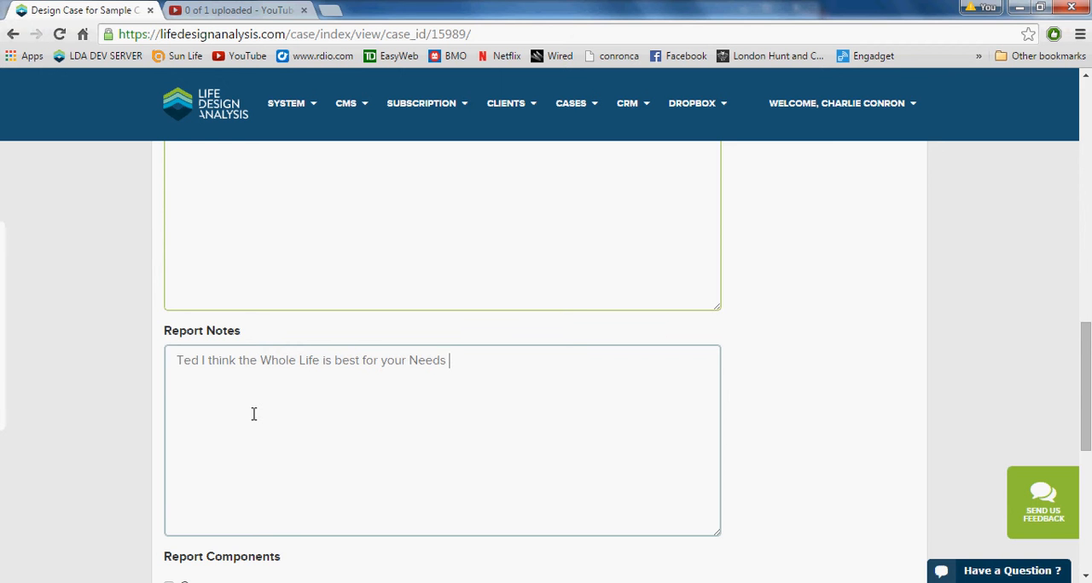
# - Include the chart for Internal Rate of Return of Cash Value in the report components and exclude the Mission Statements
pyautogui.scroll(-1, 423, 398)
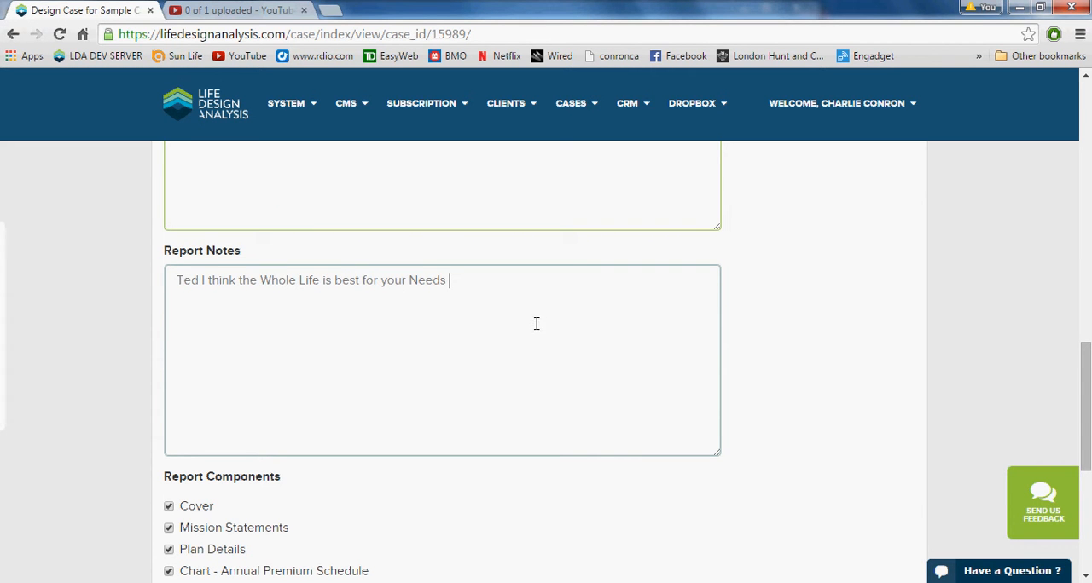
pyautogui.scroll(-3, 536, 332)
pyautogui.scroll(-1, 524, 330)
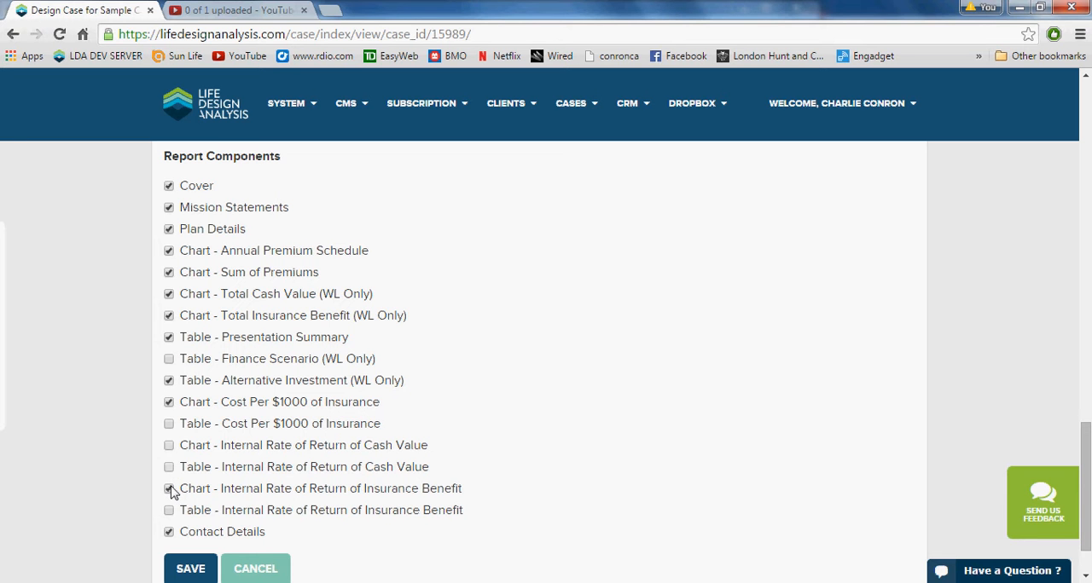
pyautogui.click(169, 446)
pyautogui.click(166, 205)
# - Generate the case report and view its premium schedule and Annual Premium Schedule chart
pyautogui.scroll(15, 621, 406)
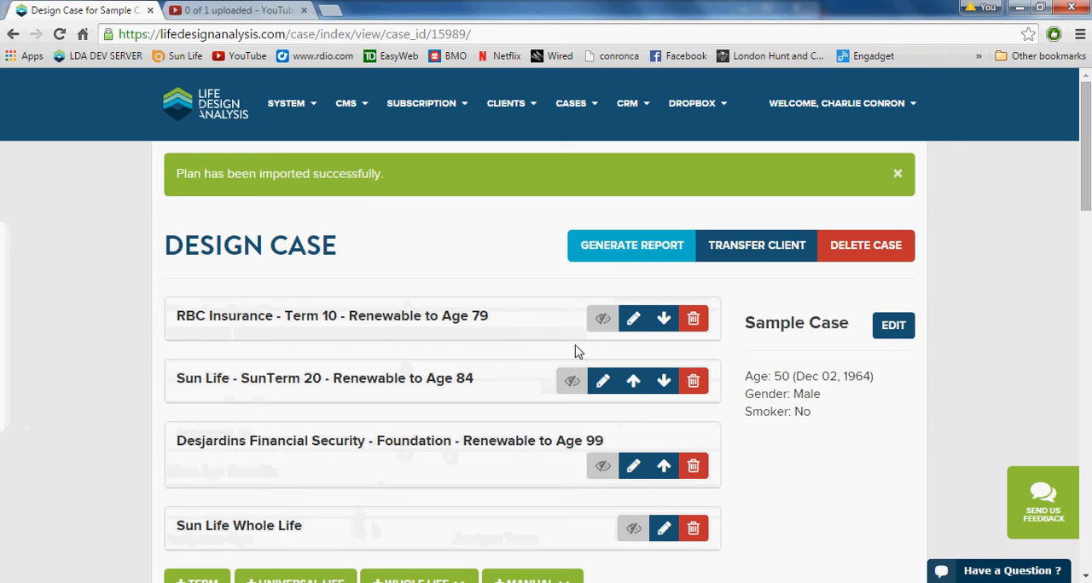
pyautogui.click(622, 247)
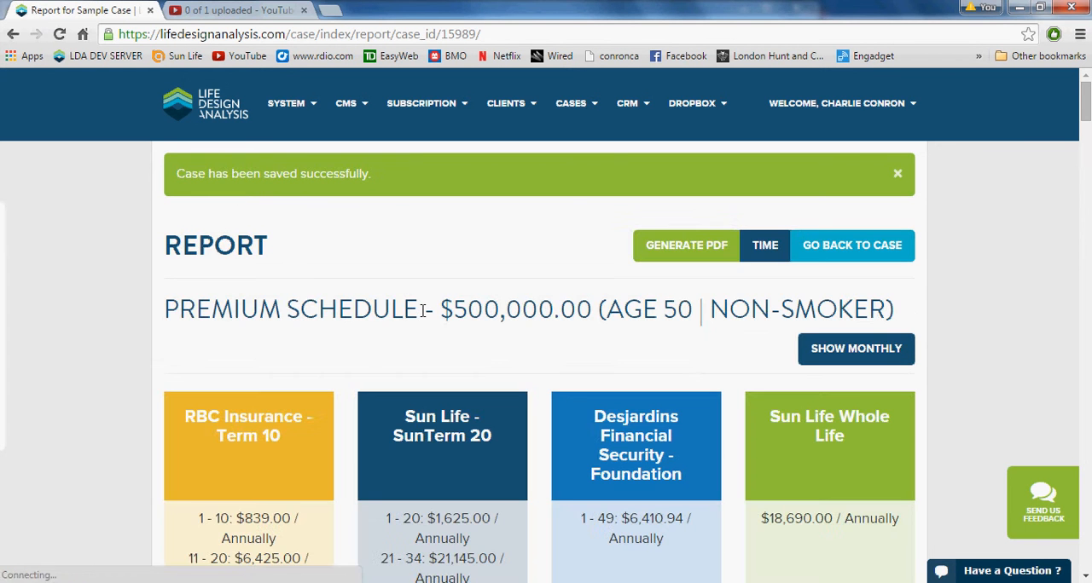
pyautogui.scroll(-3, 429, 309)
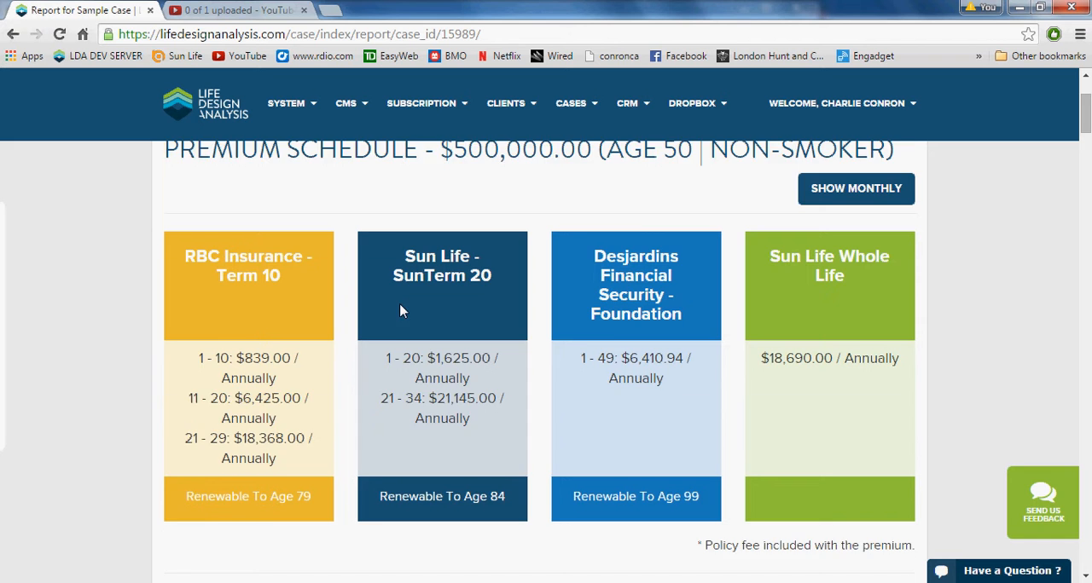
pyautogui.scroll(-4, 398, 308)
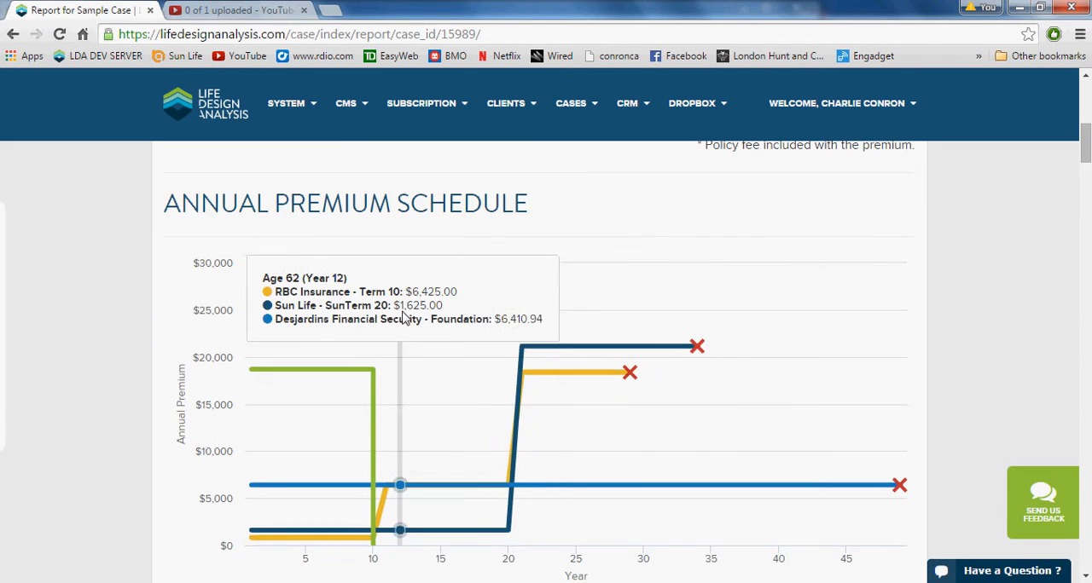
pyautogui.scroll(-1, 398, 409)
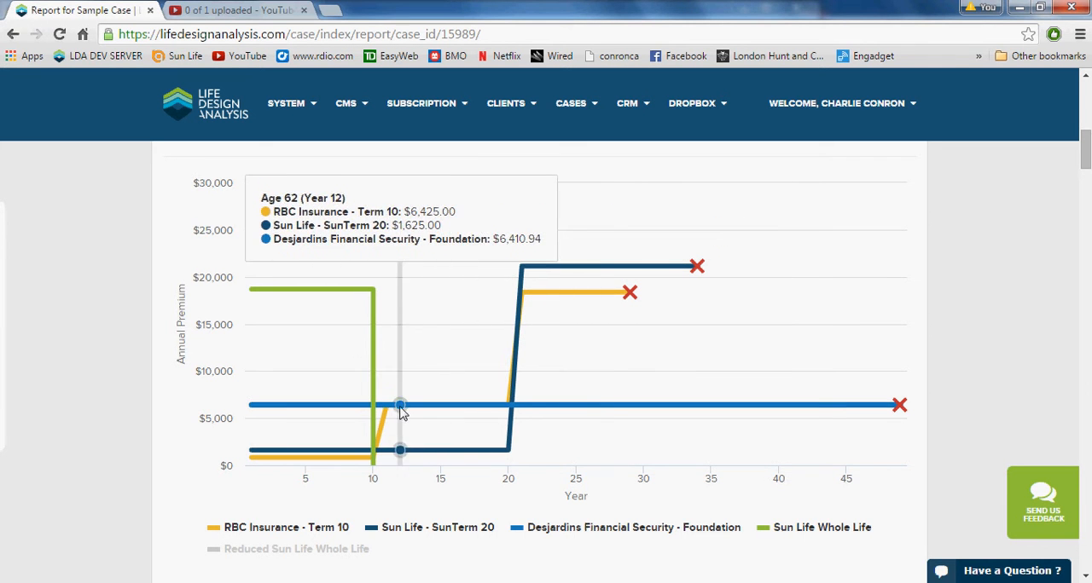
# - Hide the Desjardins Foundation and SunTerm 20 lines in the Annual Premium Schedule chart, and show both again
pyautogui.click(583, 532)
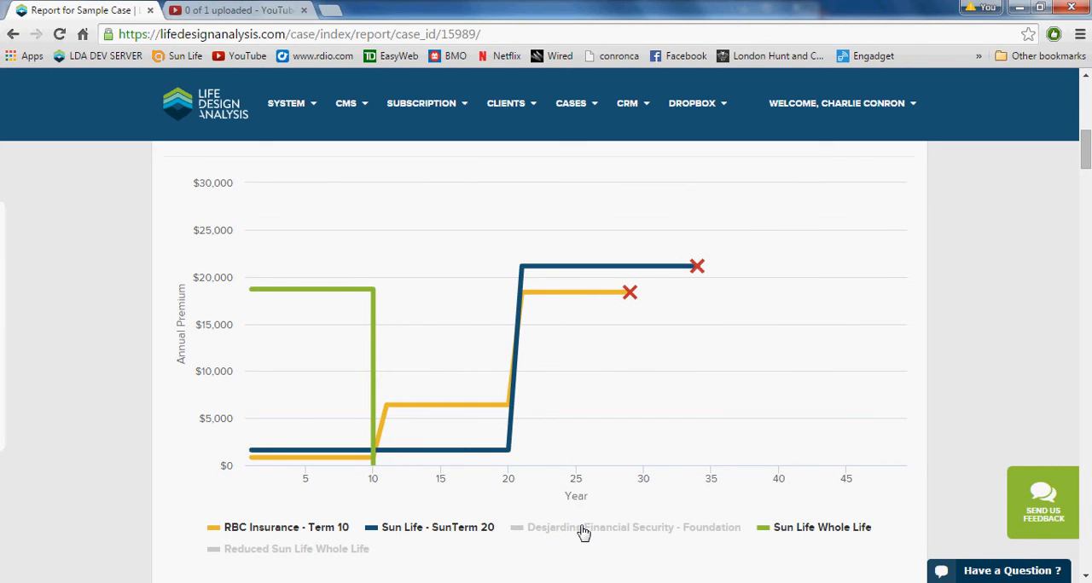
pyautogui.click(466, 529)
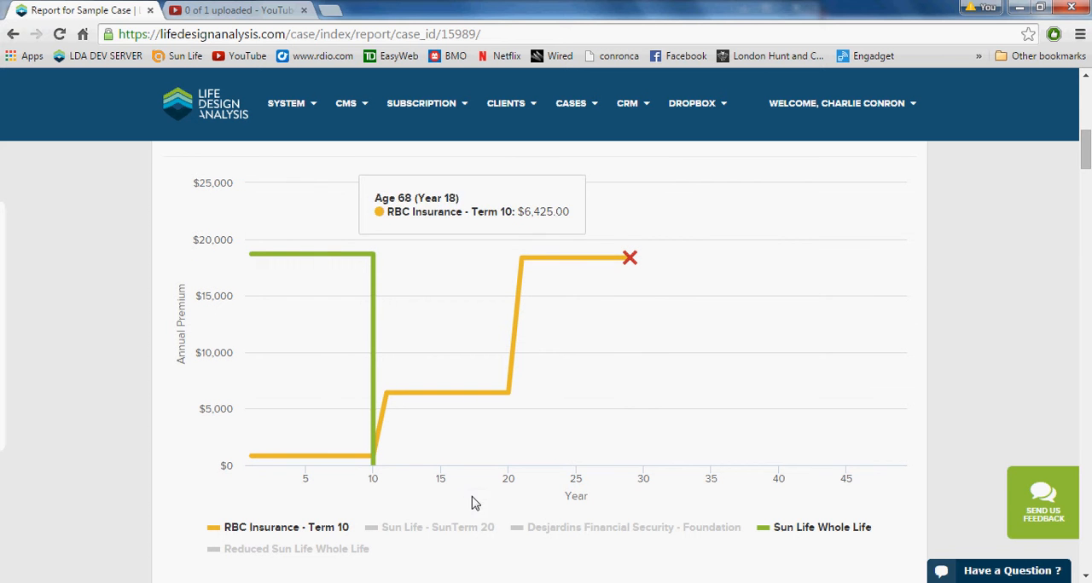
pyautogui.click(475, 530)
pyautogui.click(589, 532)
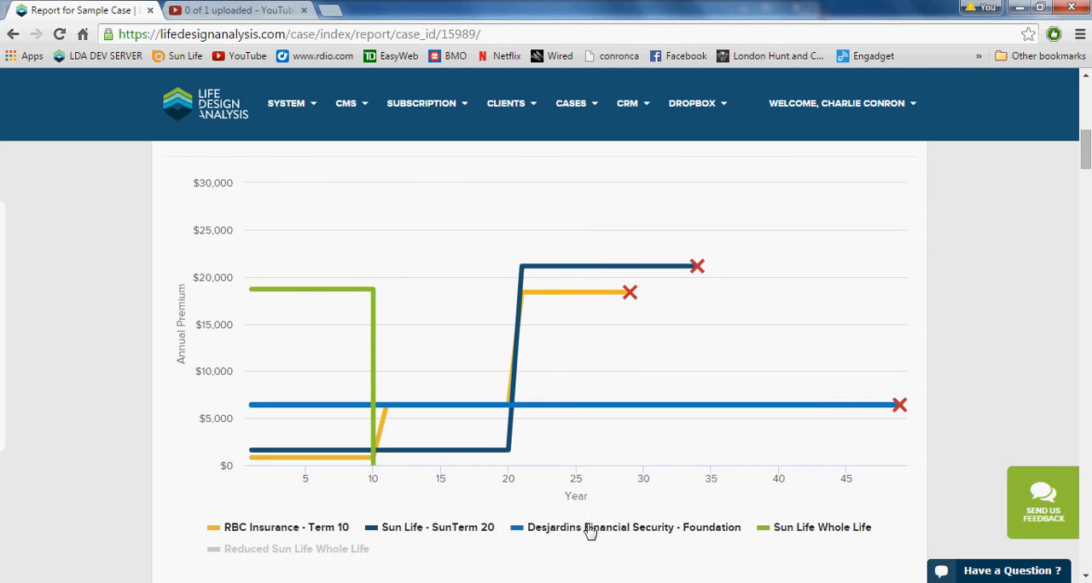
# - Compare the plans' premium schedule with the annual premium chart, toggling the Desjardins Foundation and Sun Life Whole Life lines
pyautogui.scroll(3, 642, 475)
pyautogui.scroll(5, 746, 318)
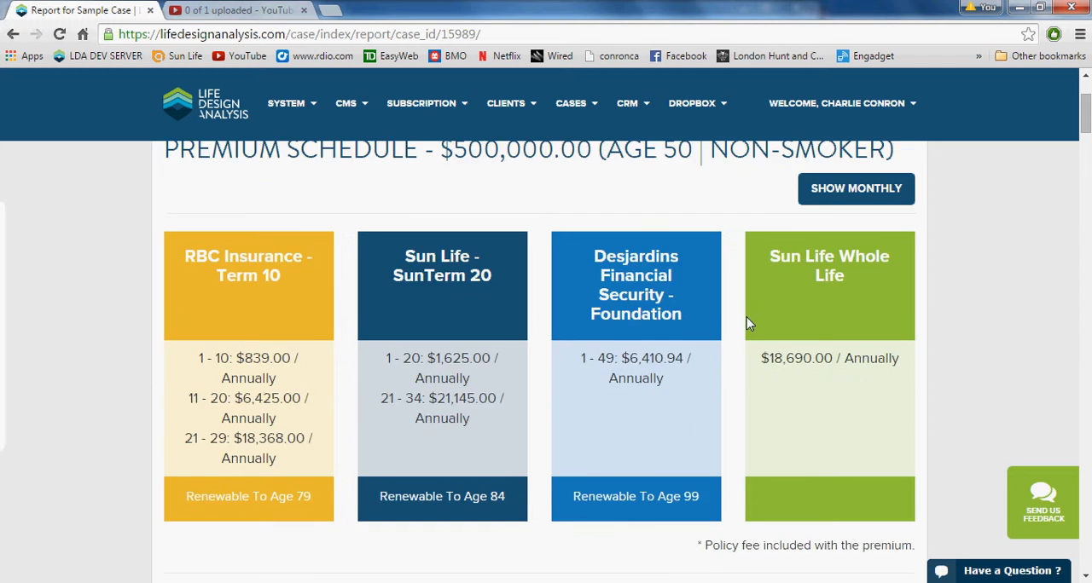
pyautogui.scroll(-3, 574, 305)
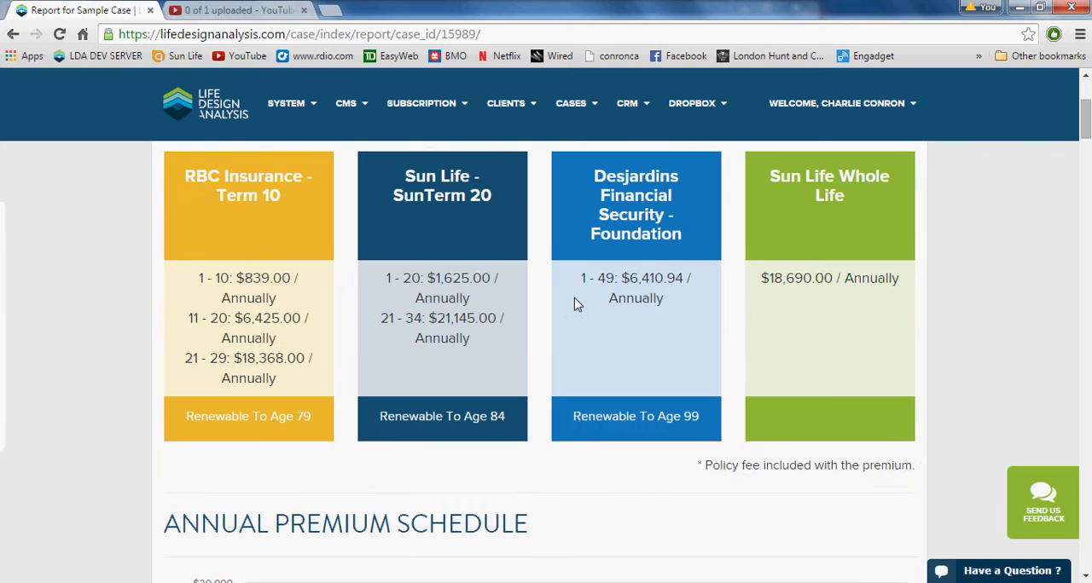
pyautogui.scroll(-1, 574, 304)
pyautogui.scroll(-5, 574, 305)
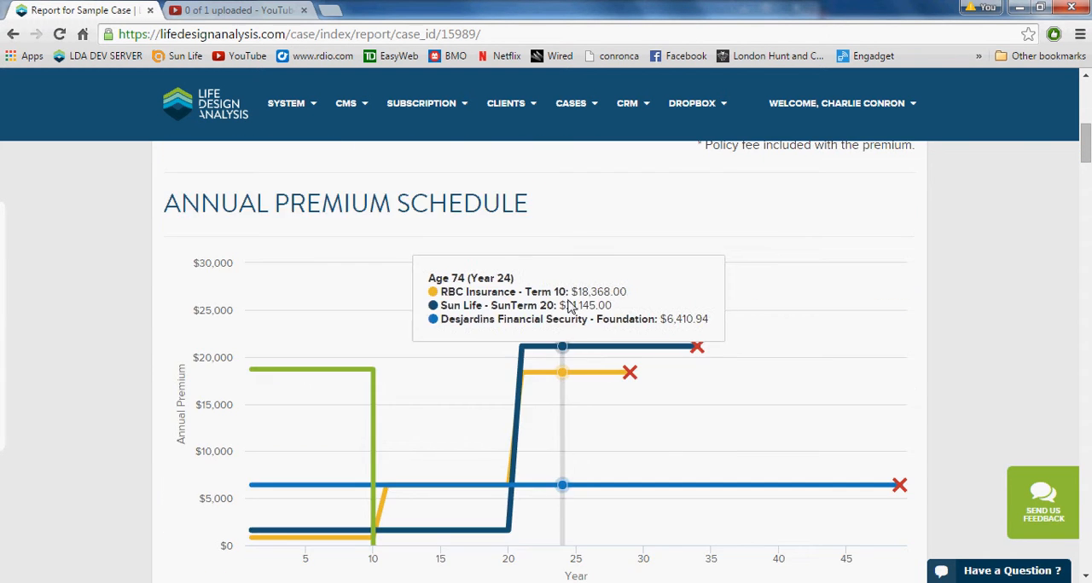
pyautogui.scroll(2, 357, 316)
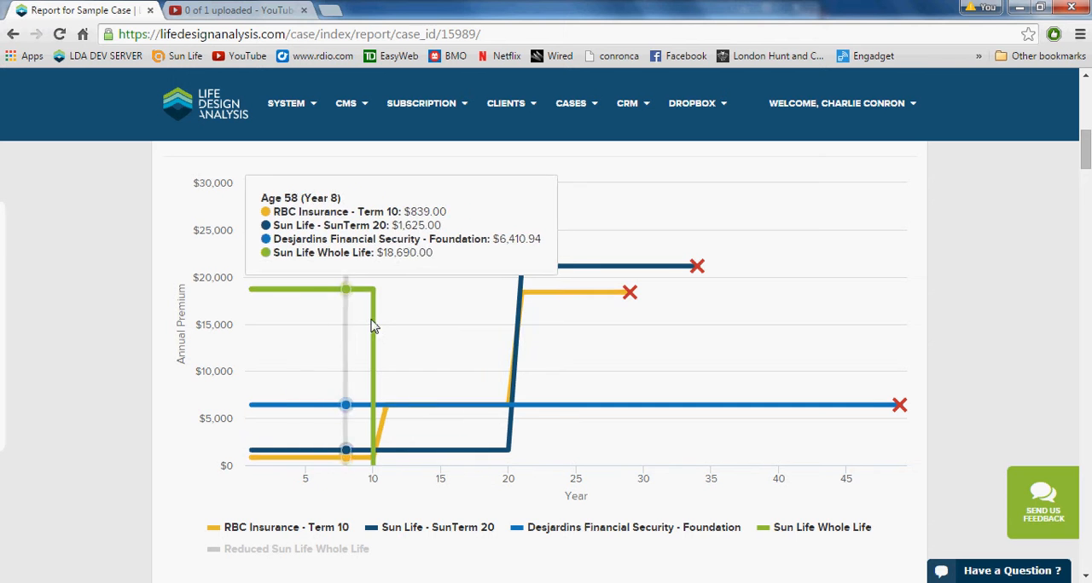
pyautogui.click(628, 527)
pyautogui.click(786, 530)
# - Add the Reduced Sun Life Whole Life line to the Sum of Premiums chart and compare the plans' accumulated premiums
pyautogui.scroll(-5, 723, 505)
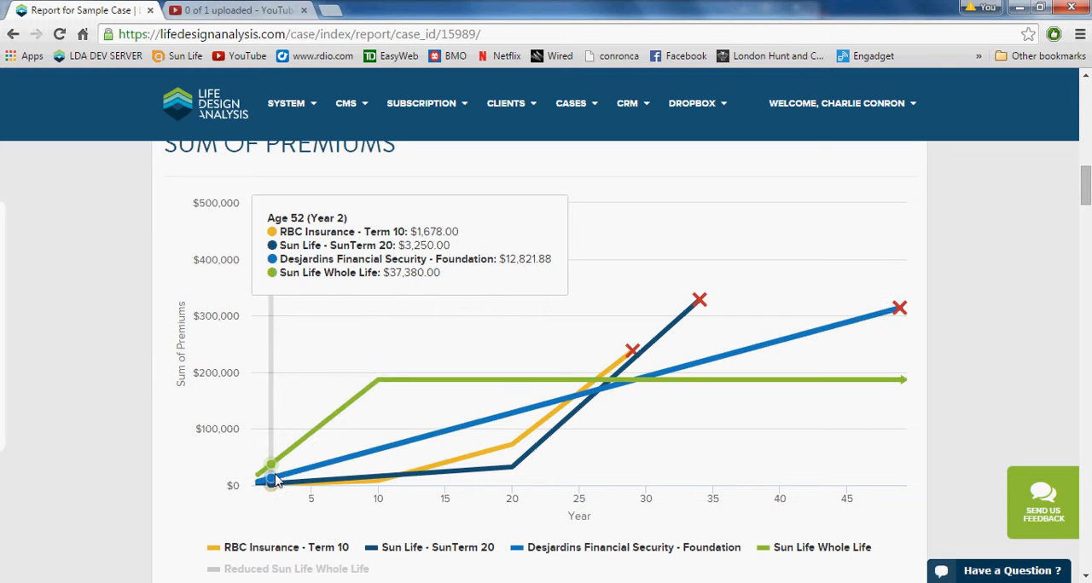
pyautogui.scroll(1, 472, 394)
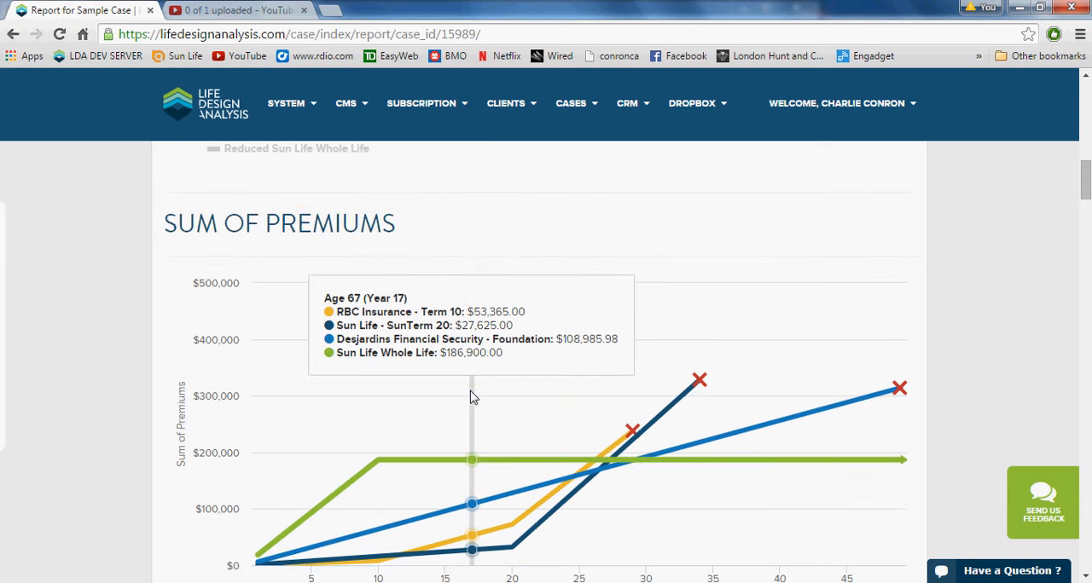
pyautogui.scroll(-1, 470, 392)
pyautogui.scroll(1, 341, 427)
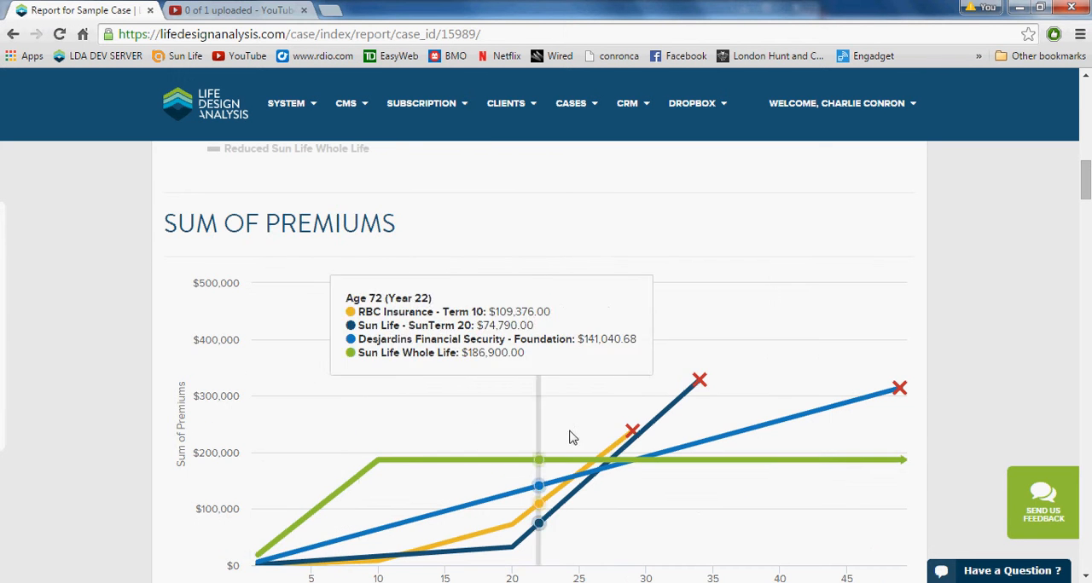
pyautogui.scroll(-3, 634, 458)
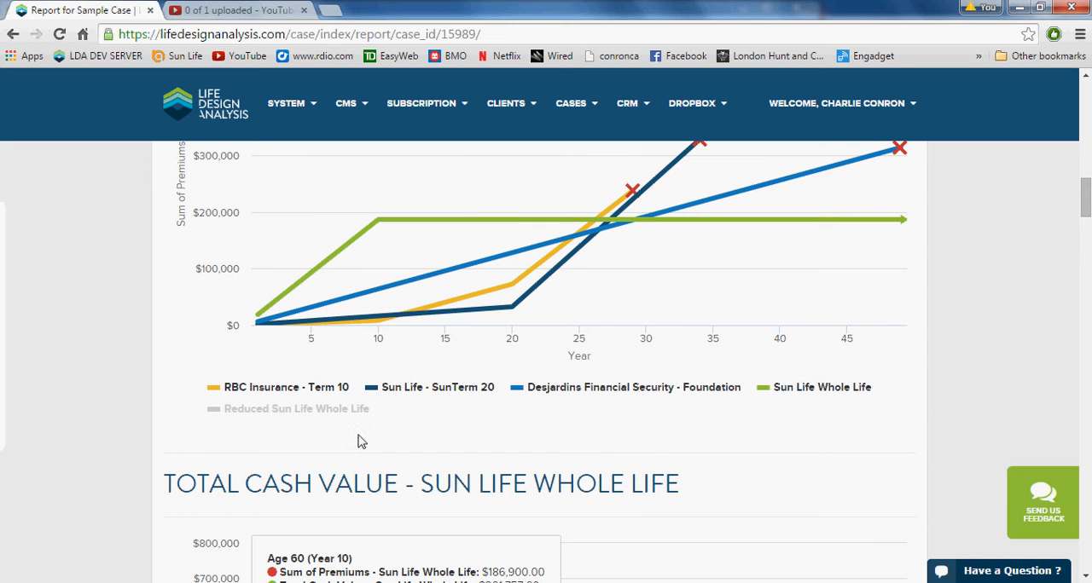
pyautogui.click(311, 415)
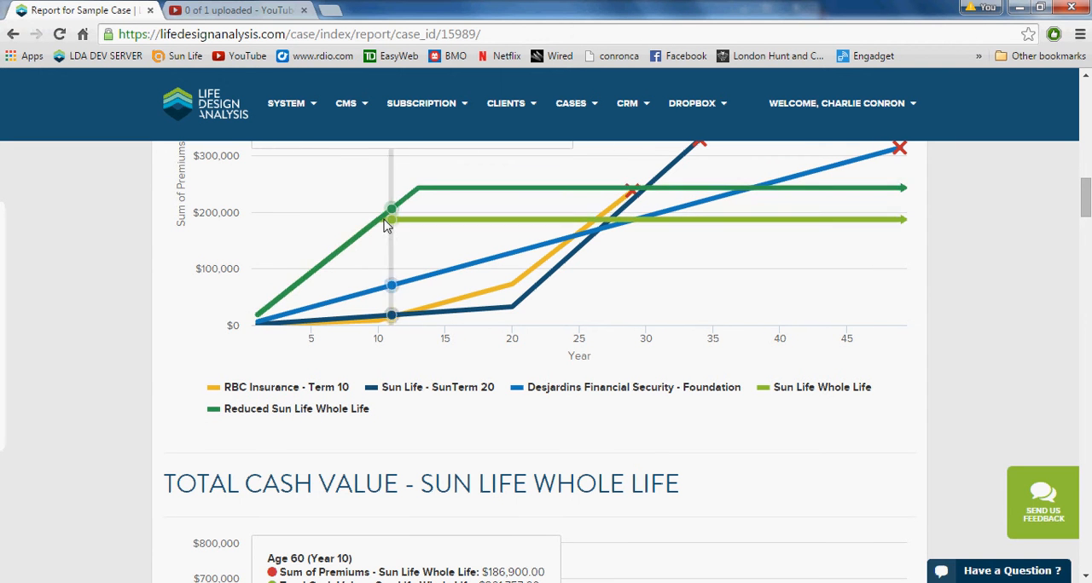
pyautogui.scroll(1, 418, 206)
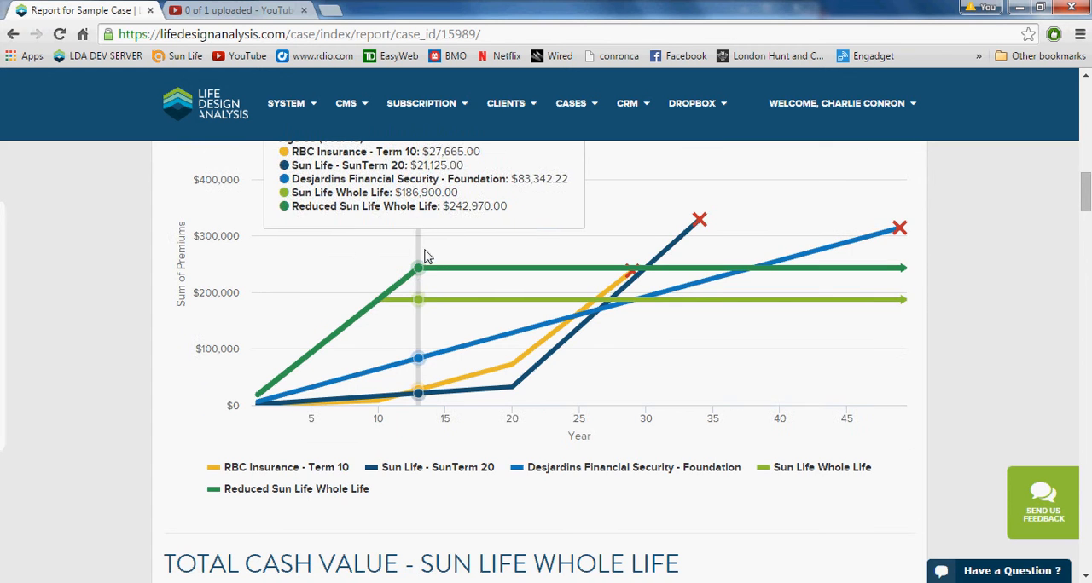
pyautogui.scroll(1, 412, 299)
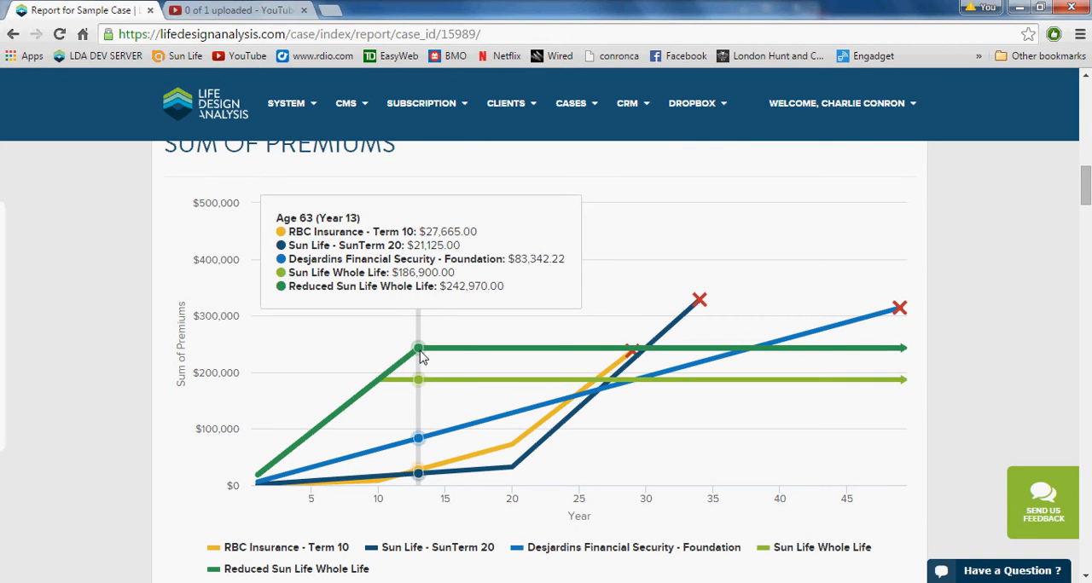
pyautogui.scroll(-6, 418, 358)
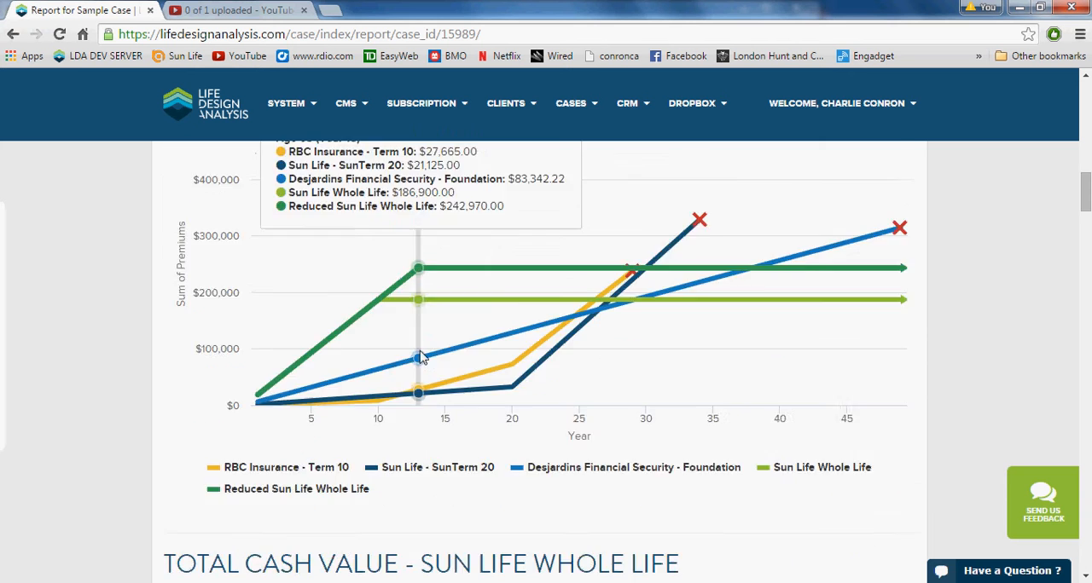
# - Examine the yearly premium sums and total cash values in the Sun Life Whole Life Total Cash Value chart
pyautogui.scroll(-2, 412, 360)
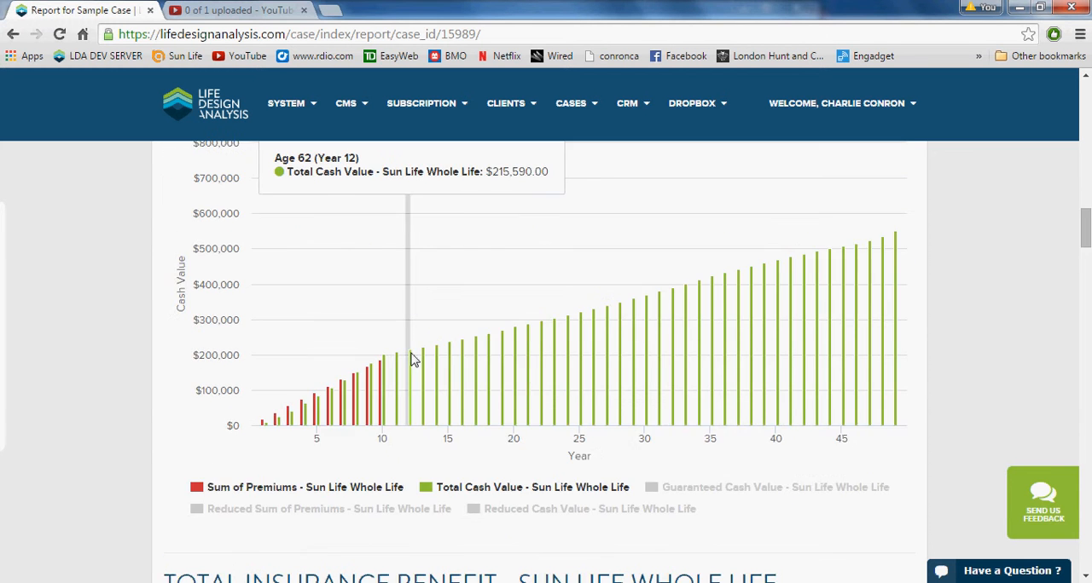
pyautogui.scroll(2, 413, 359)
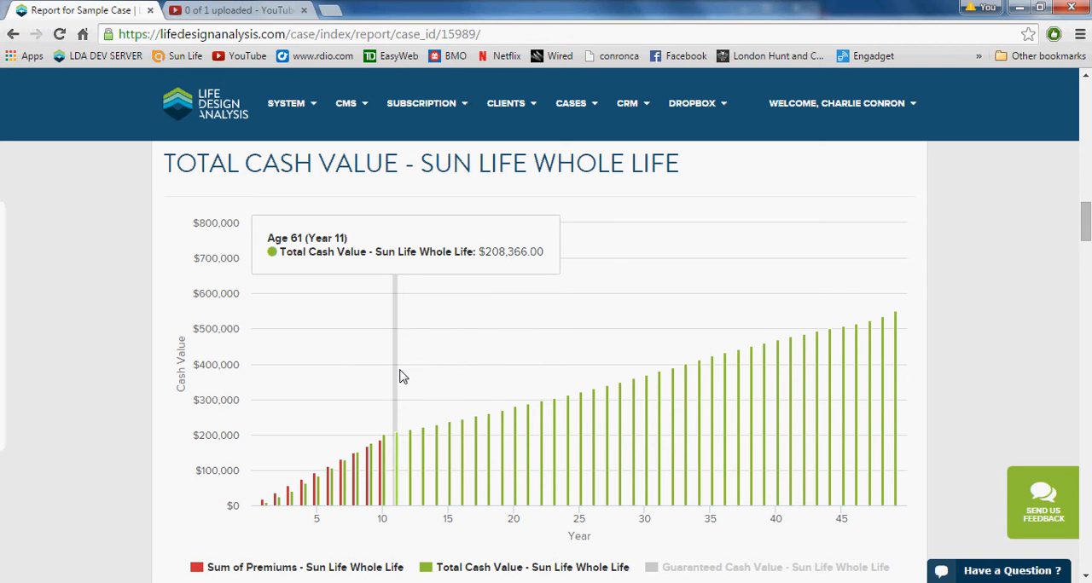
pyautogui.scroll(-1, 403, 378)
pyautogui.scroll(1, 403, 378)
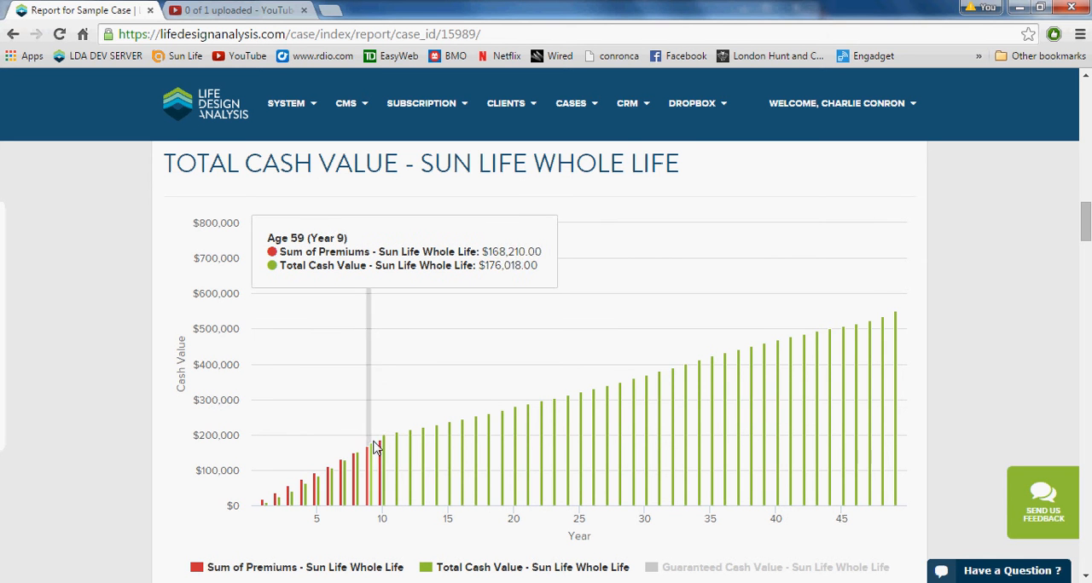
# - Toggle the Sum of Premiums, Guaranteed Cash Value and Reduced Cash Value series in the Sun Life Whole Life Total Cash Value chart, restoring the original selection
pyautogui.scroll(-1, 383, 450)
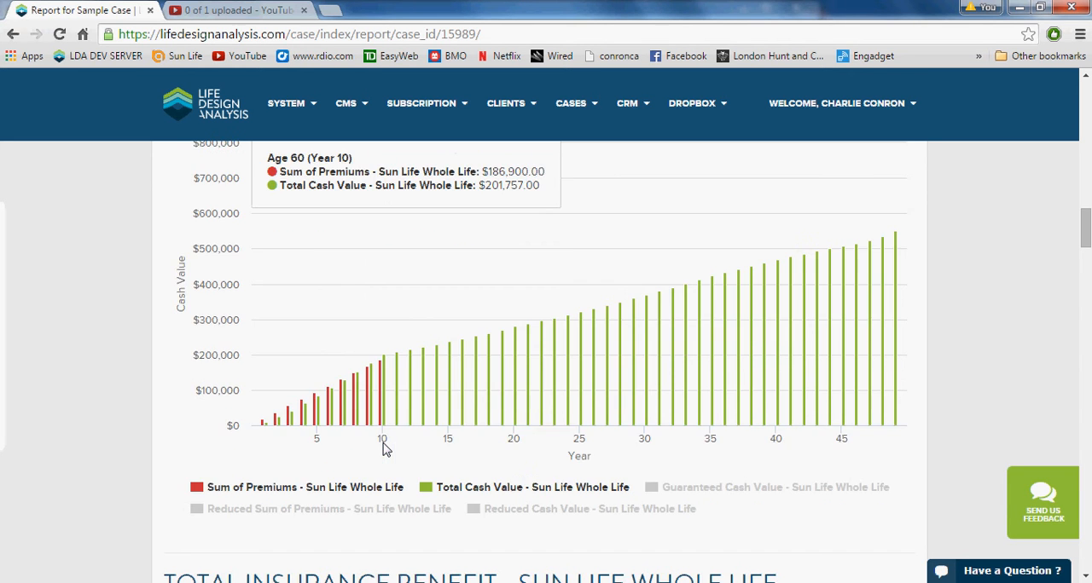
pyautogui.click(386, 492)
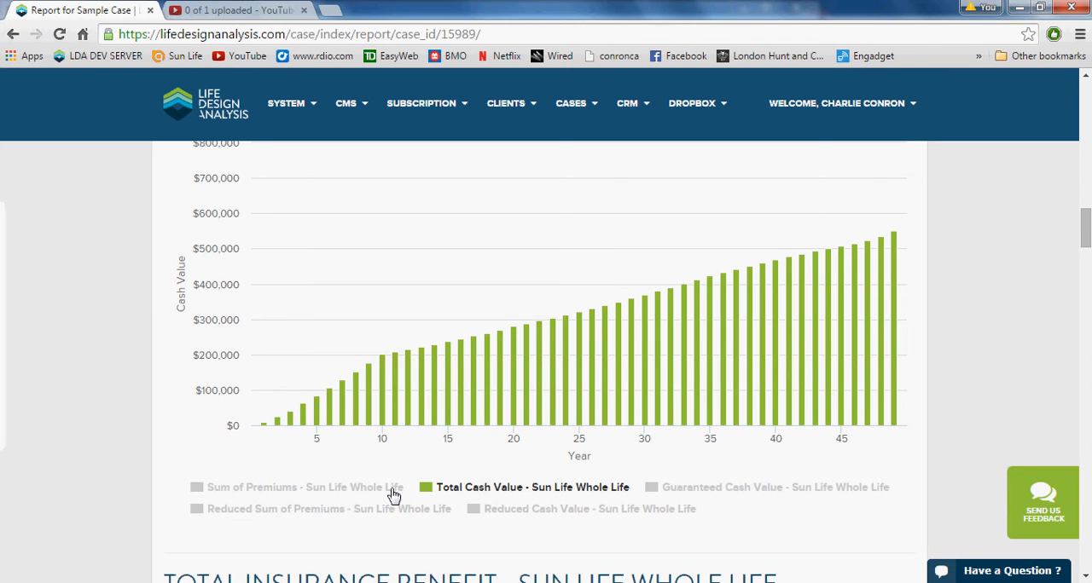
pyautogui.click(726, 495)
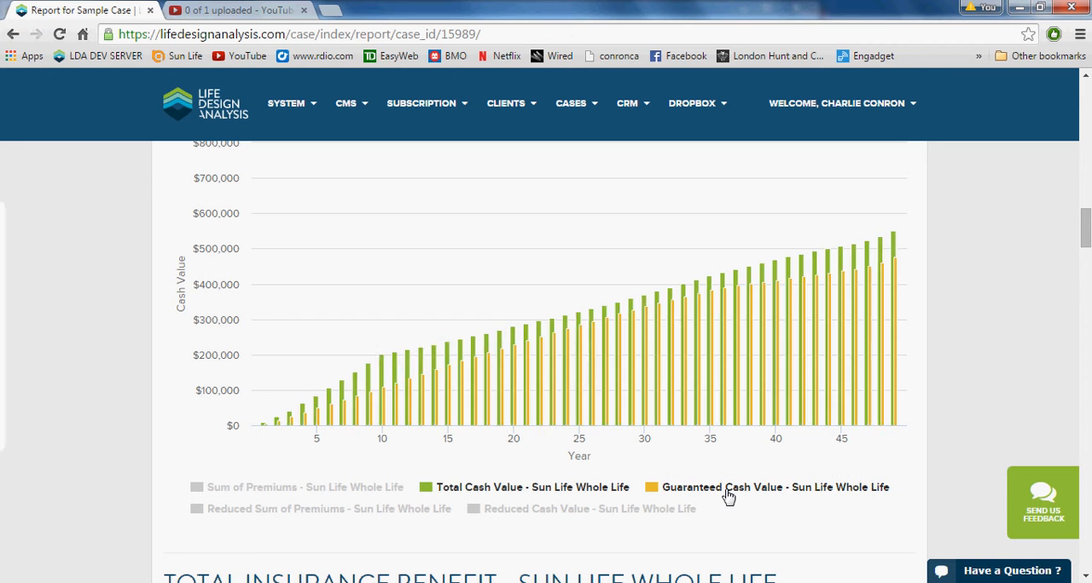
pyautogui.click(726, 495)
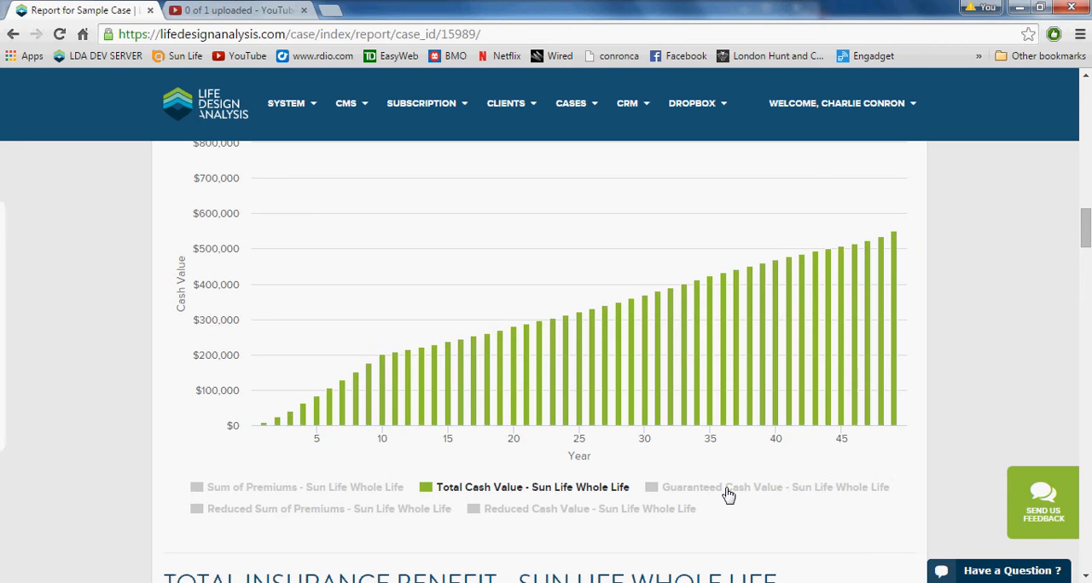
pyautogui.click(581, 513)
pyautogui.click(580, 512)
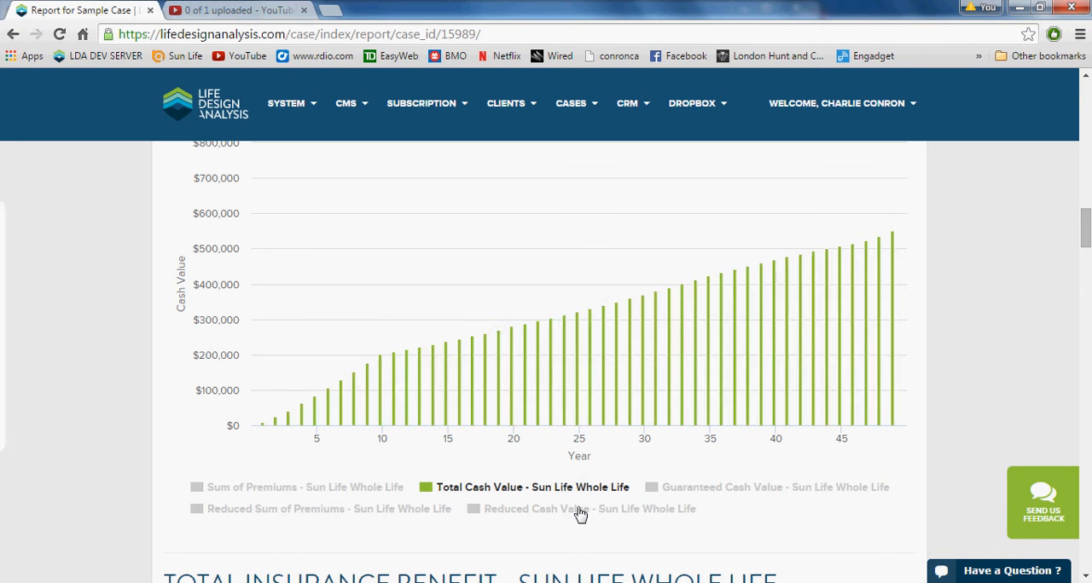
pyautogui.click(342, 492)
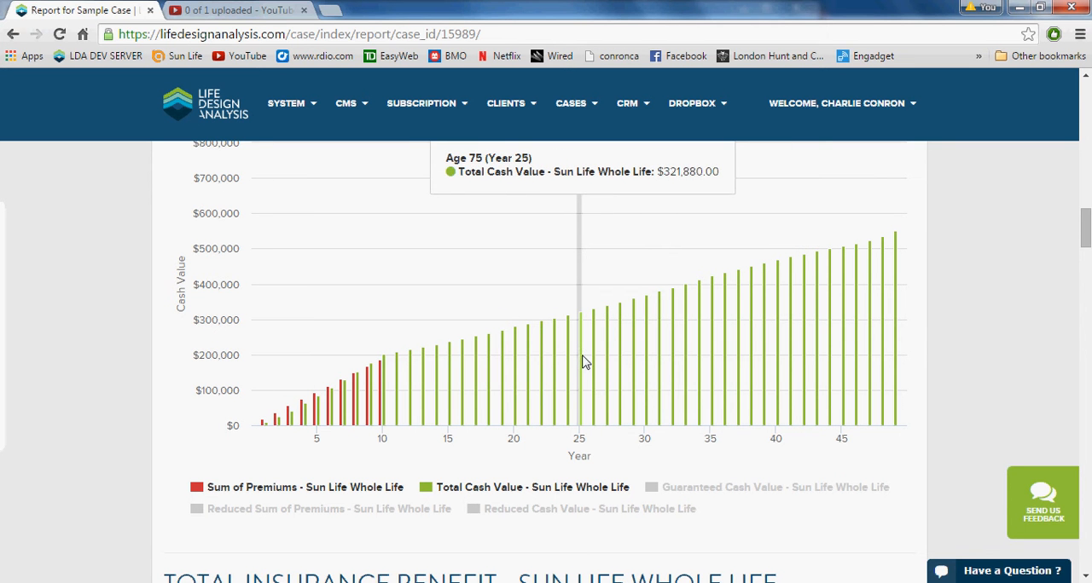
# - Compare the Total Insurance Benefit chart with the Reduced Sum of Premiums, Reduced Insurance Benefit and Guaranteed Insurance Benefit series, showing and hiding each in turn
pyautogui.scroll(-1, 585, 362)
pyautogui.scroll(-5, 576, 358)
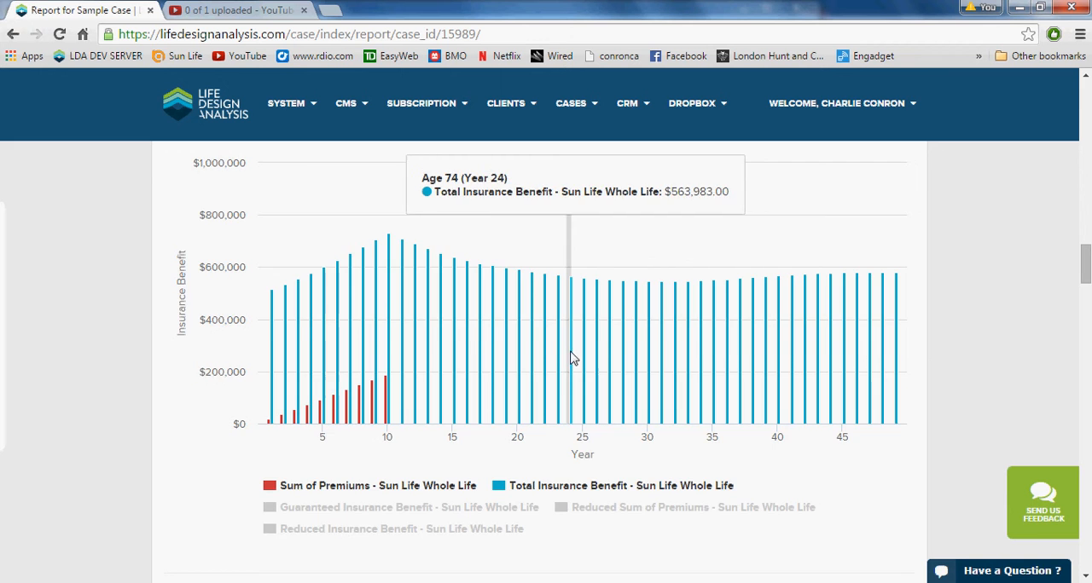
pyautogui.scroll(1, 568, 359)
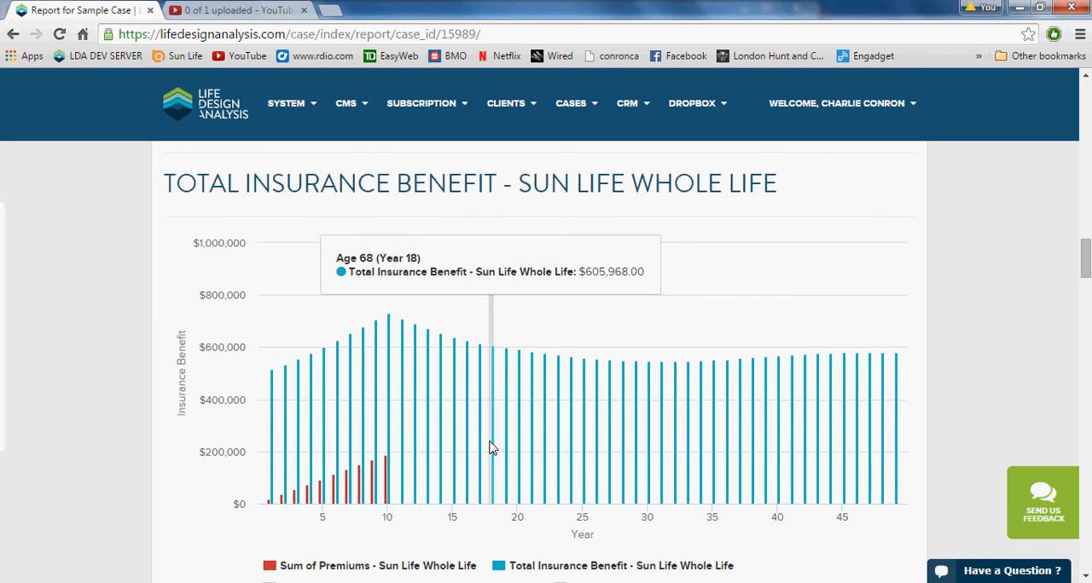
pyautogui.scroll(-1, 503, 447)
pyautogui.click(607, 510)
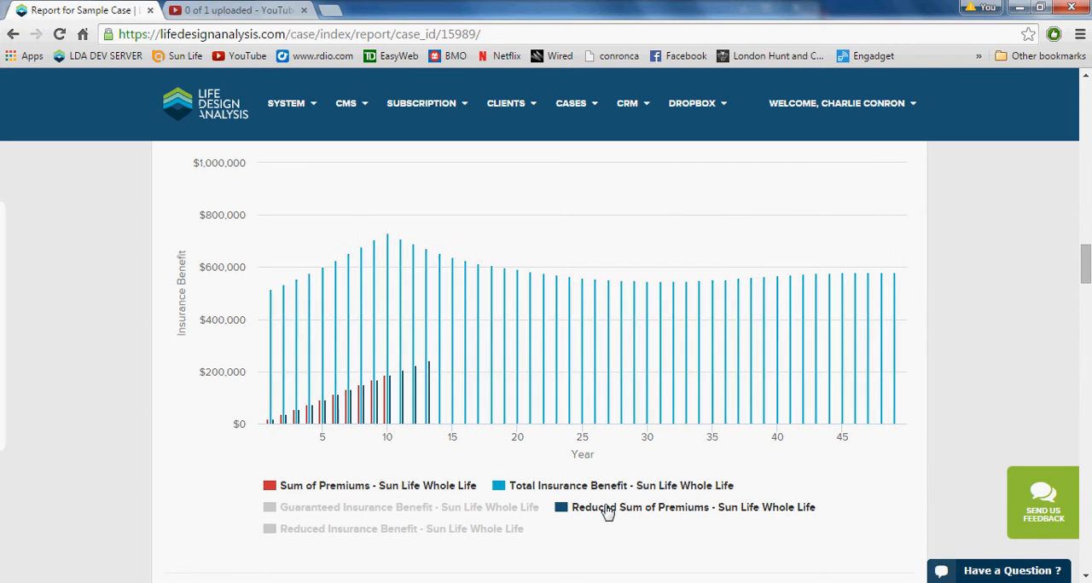
pyautogui.click(608, 510)
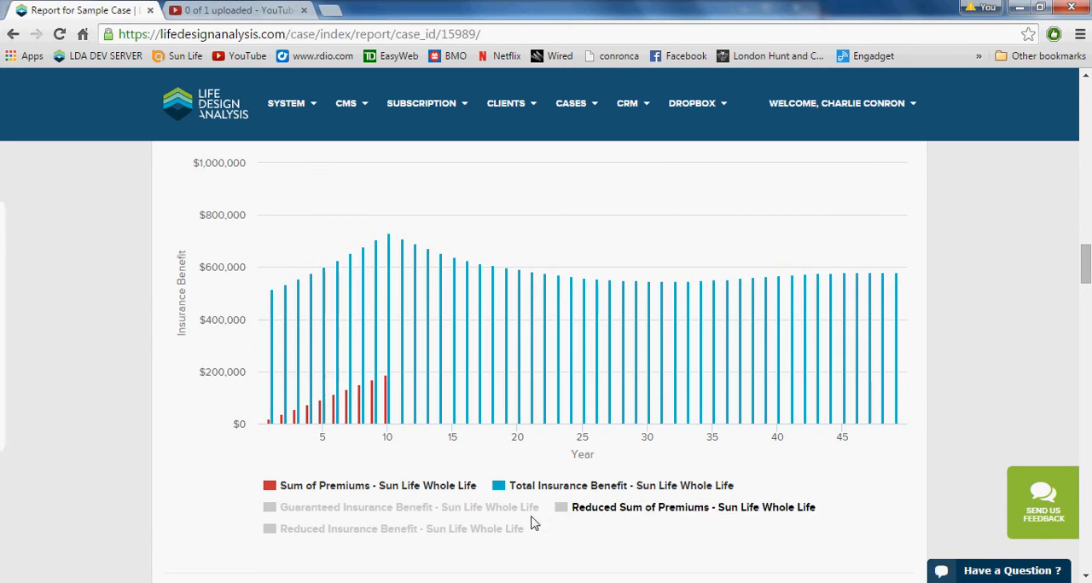
pyautogui.click(476, 531)
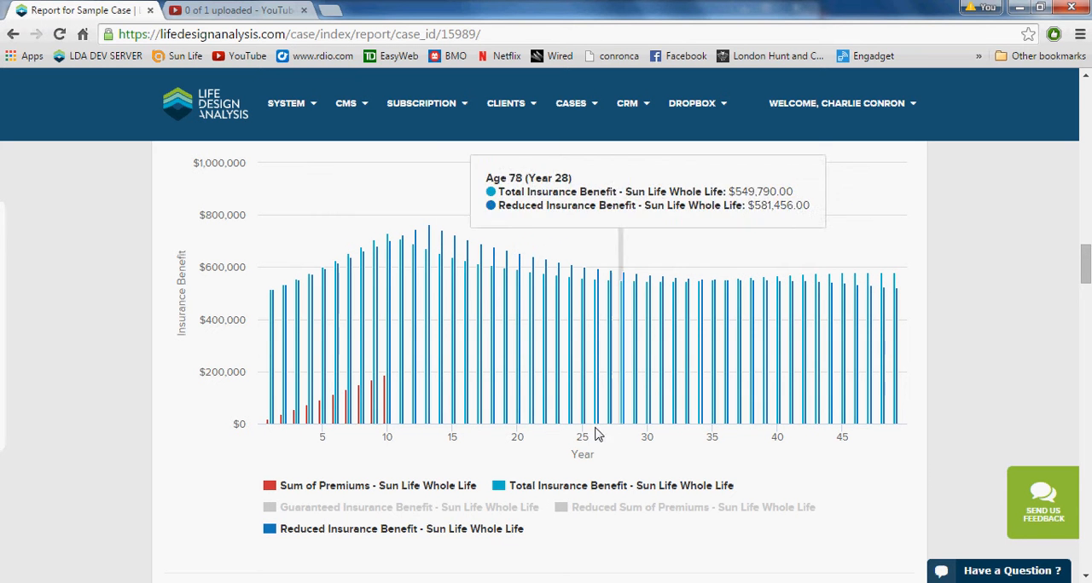
pyautogui.click(453, 529)
pyautogui.click(448, 510)
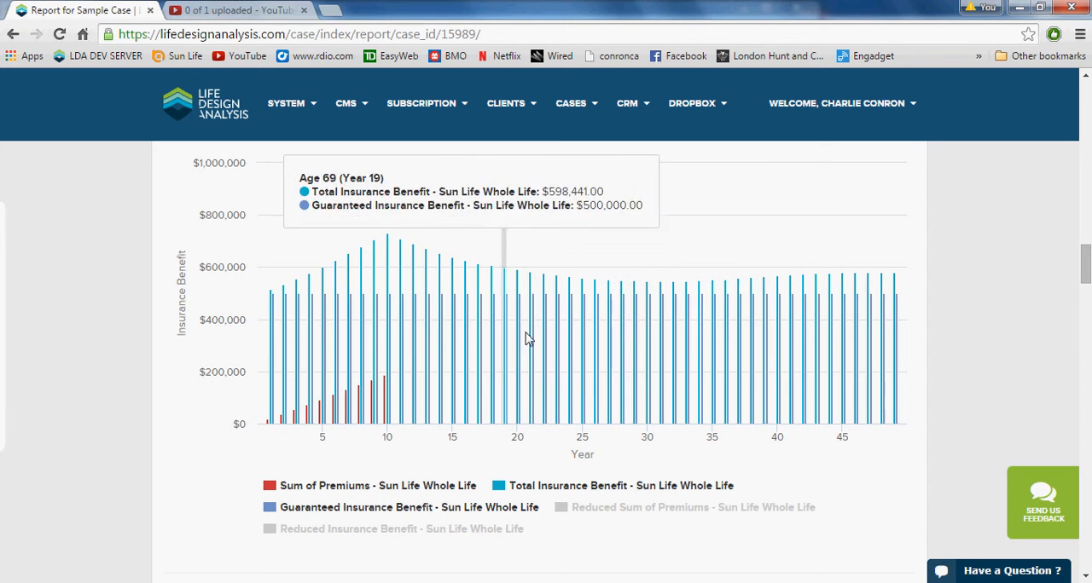
pyautogui.click(427, 514)
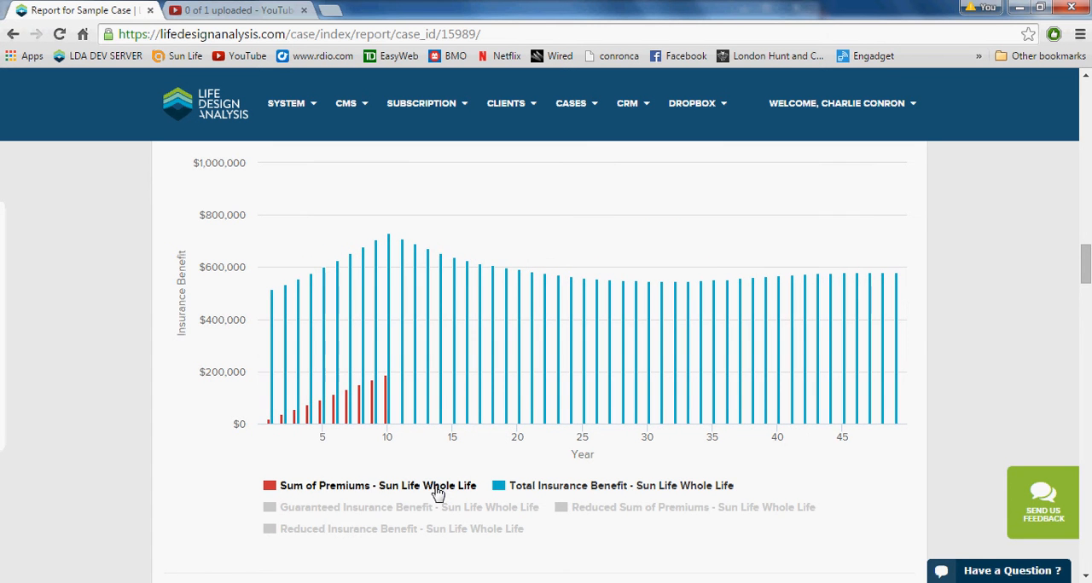
# - Review the report's Presentation Summary tables and the Alternative Investment Analysis for Sun Life Whole Life
pyautogui.scroll(-8, 440, 394)
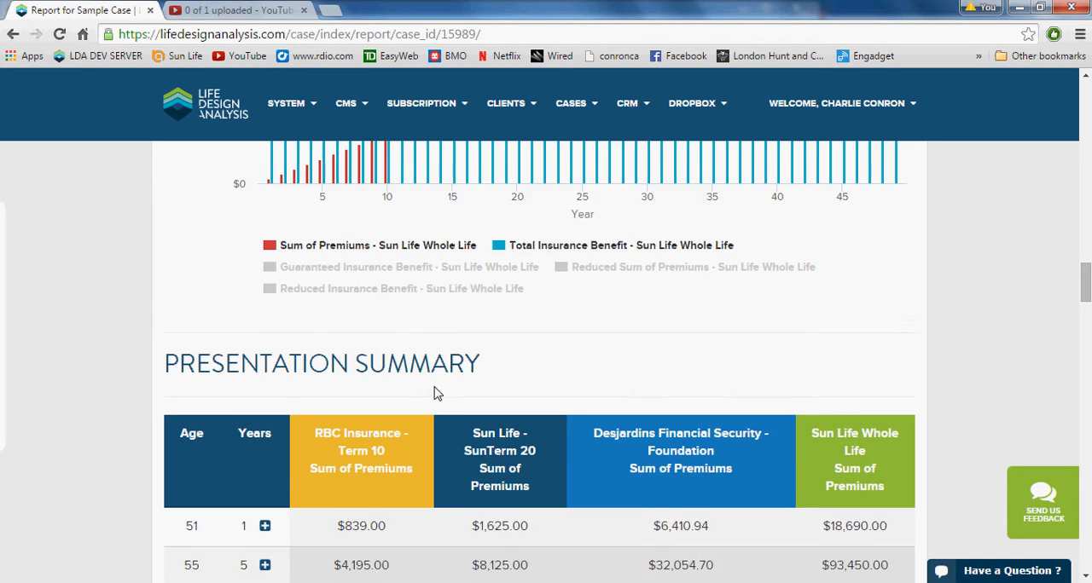
pyautogui.scroll(-7, 431, 396)
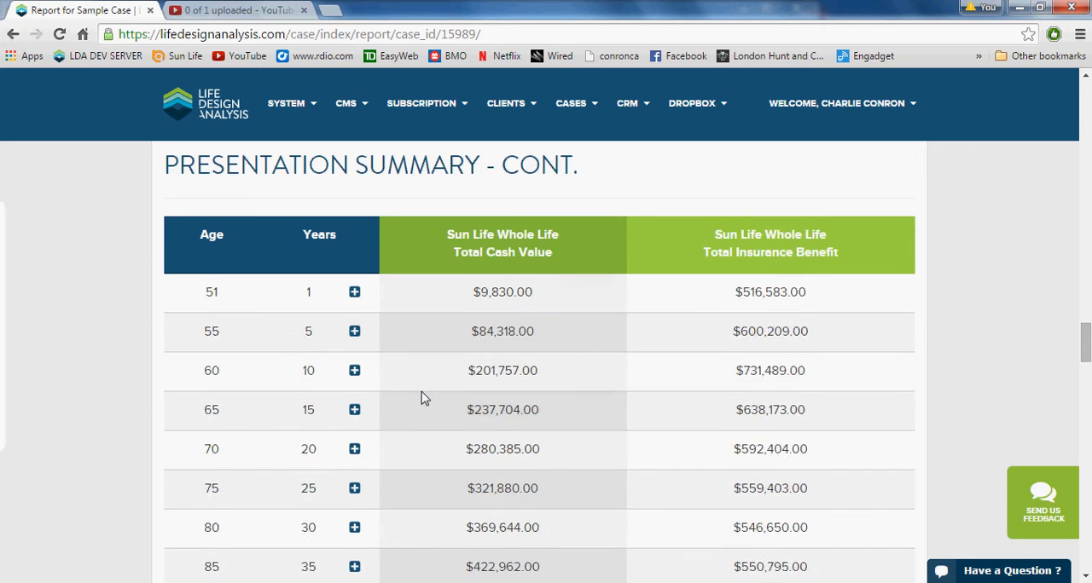
pyautogui.scroll(-3, 415, 401)
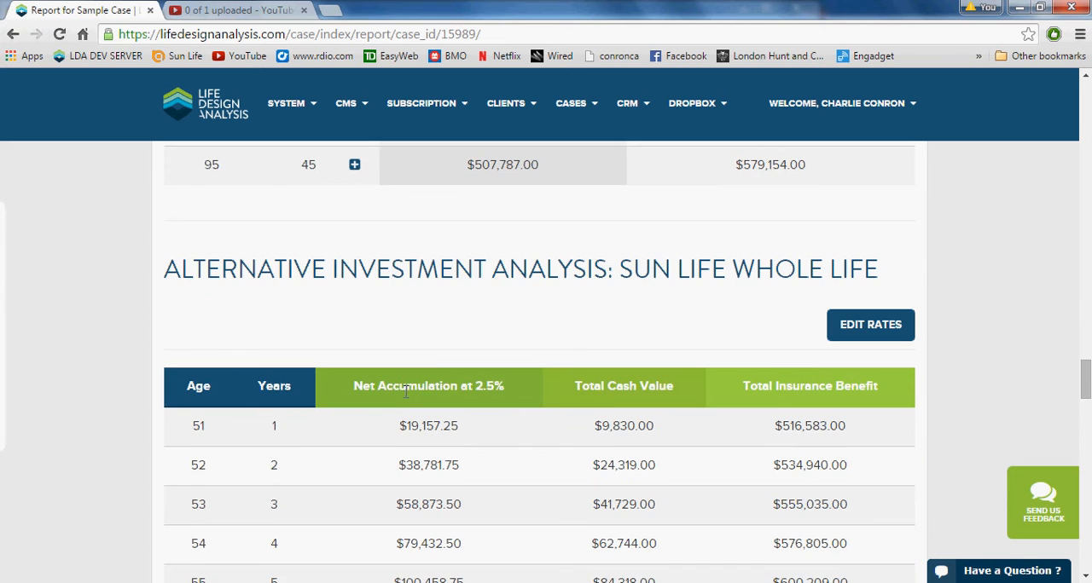
pyautogui.scroll(15, 399, 392)
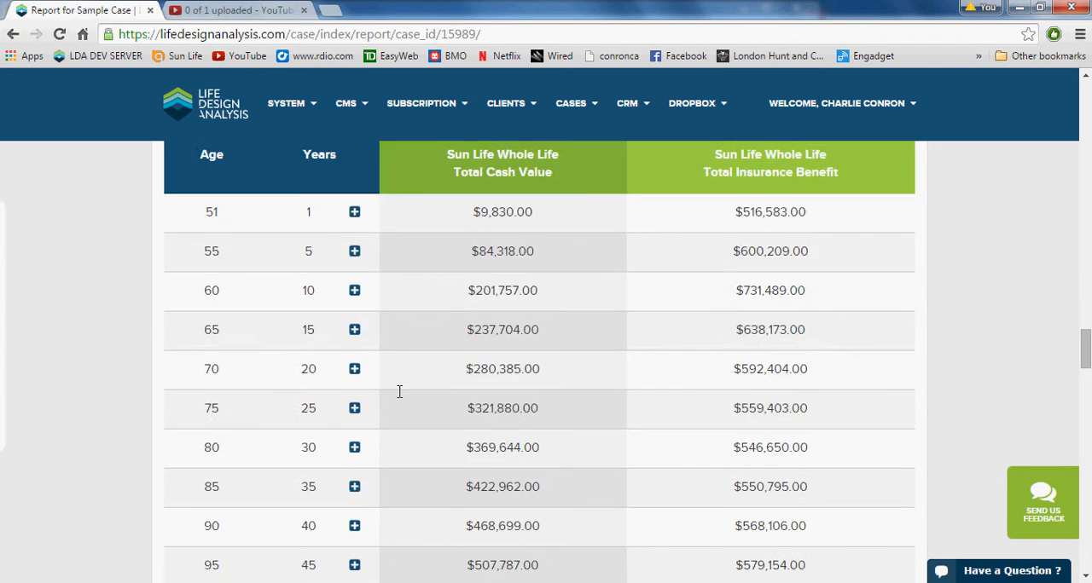
# - Generate the report as a PDF and check its cover page and mission statement
pyautogui.scroll(20, 401, 401)
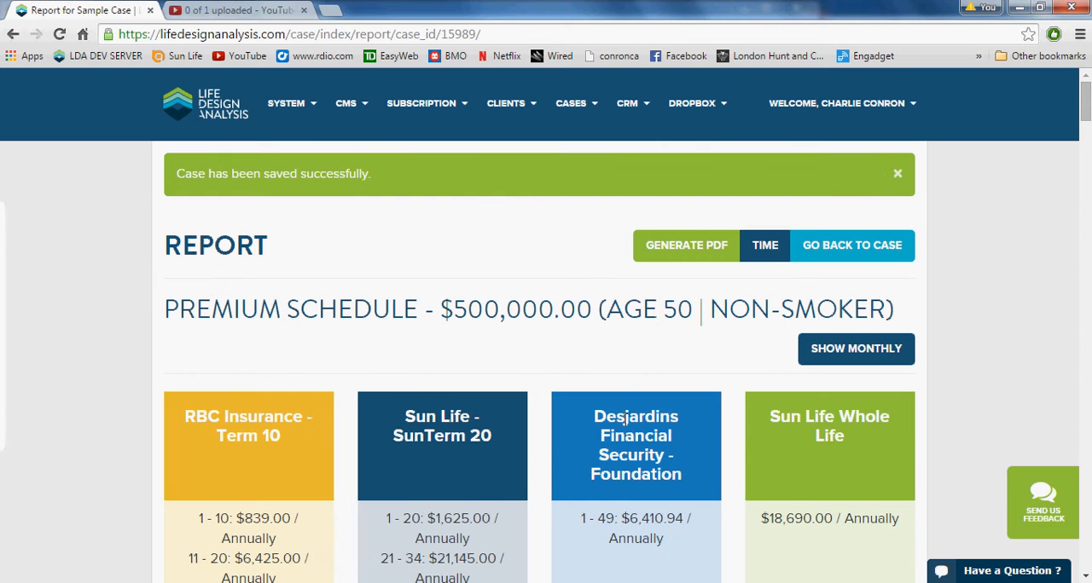
pyautogui.click(681, 258)
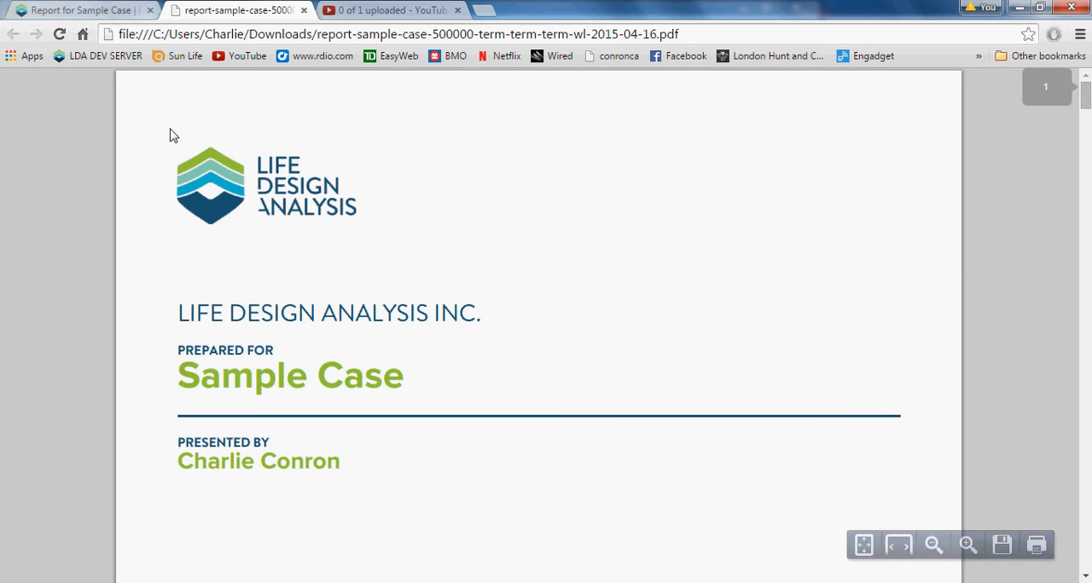
pyautogui.scroll(-6, 261, 199)
pyautogui.scroll(-1, 261, 199)
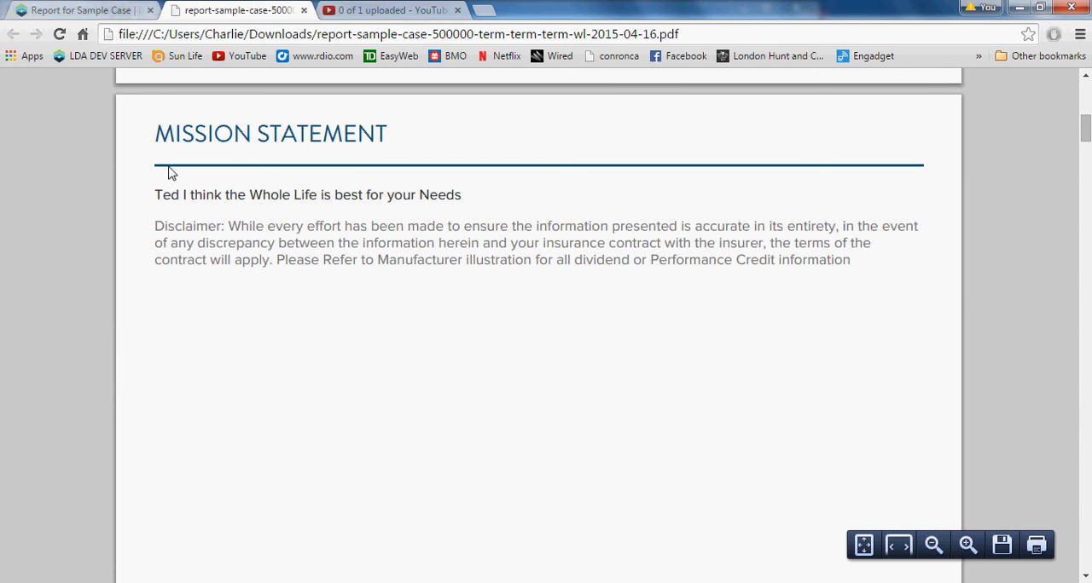
pyautogui.moveTo(161, 196); pyautogui.dragTo(439, 207)
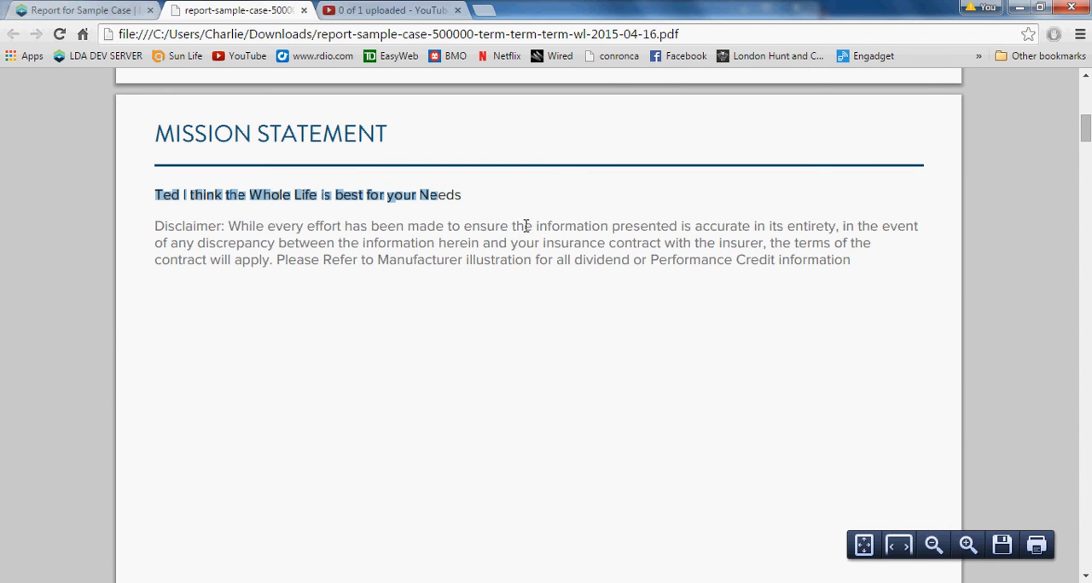
# - Return to the online report and open the account settings
pyautogui.click(111, 10)
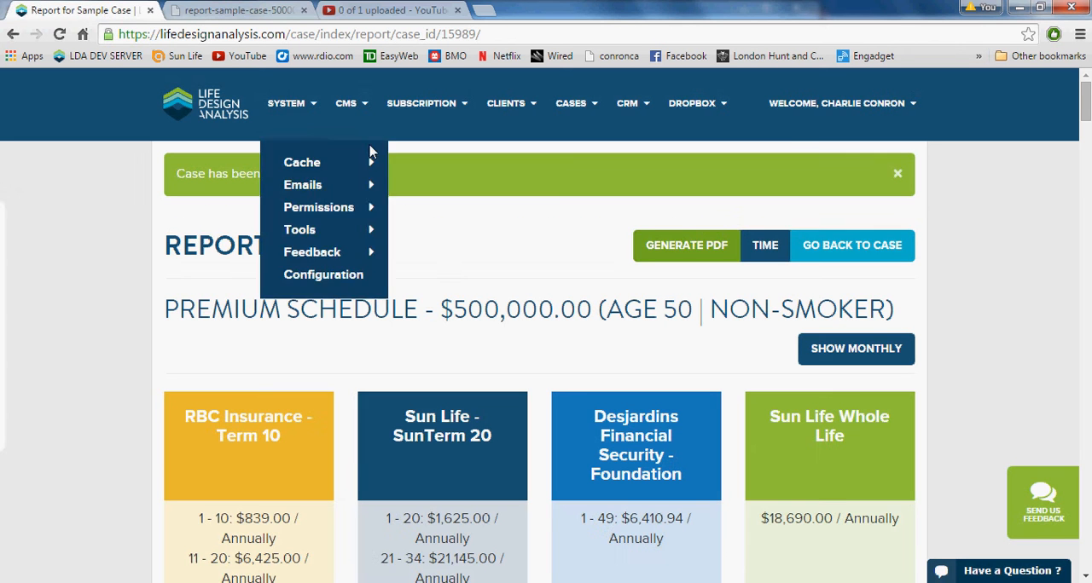
pyautogui.moveTo(845, 120)
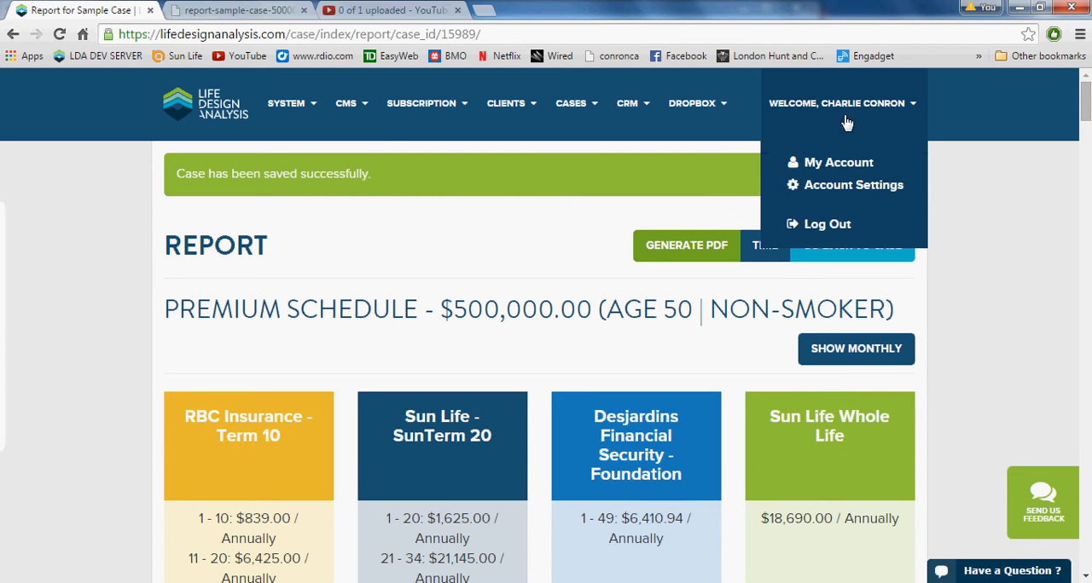
pyautogui.click(866, 191)
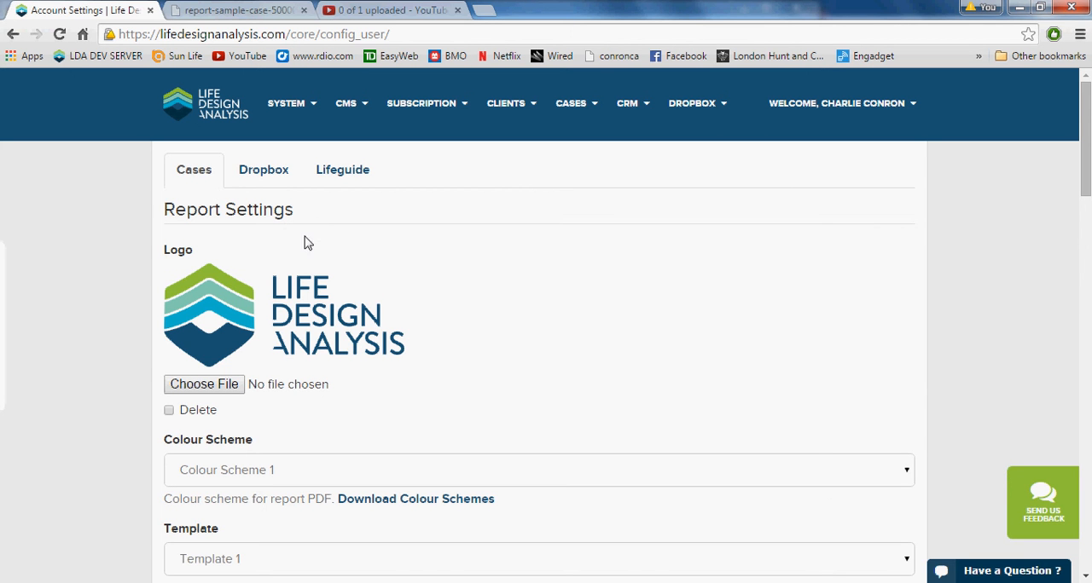
# - Examine the case report settings, covering logo, colour scheme, template, mission statement, disclaimer, contact details and default report components
pyautogui.scroll(-5, 213, 365)
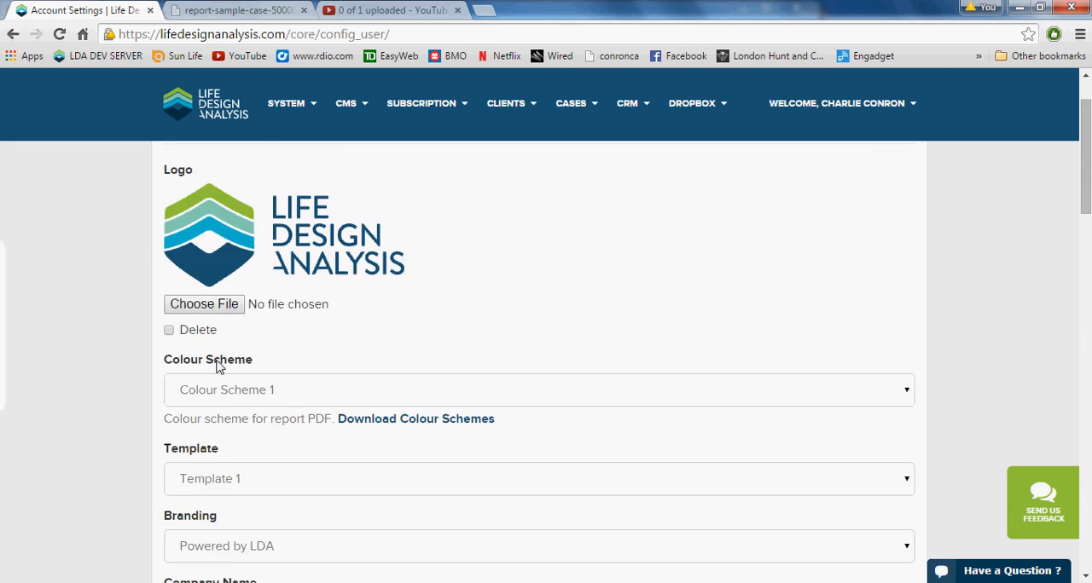
pyautogui.scroll(-6, 270, 331)
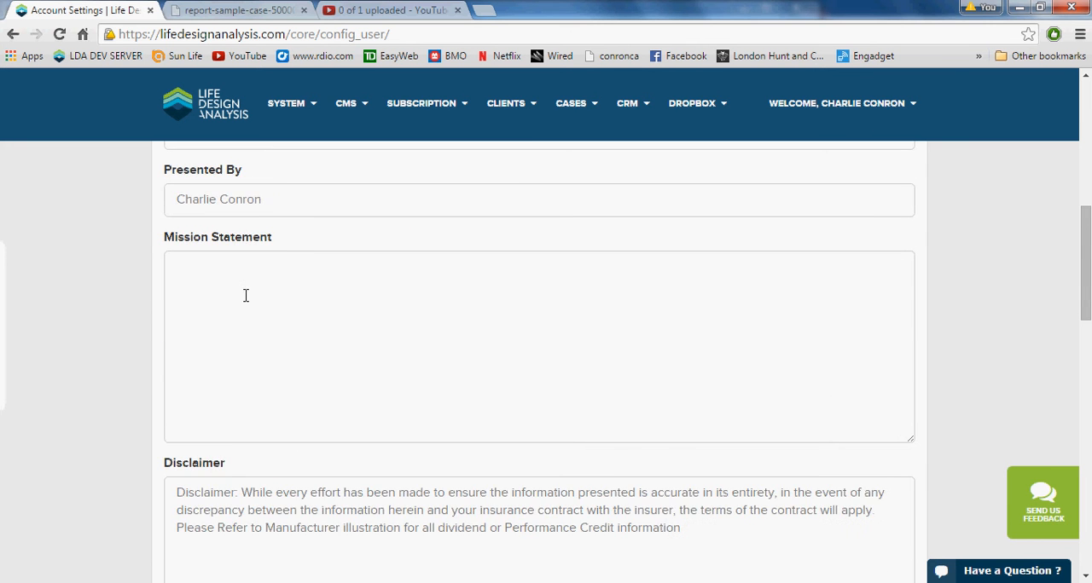
pyautogui.scroll(-2, 256, 317)
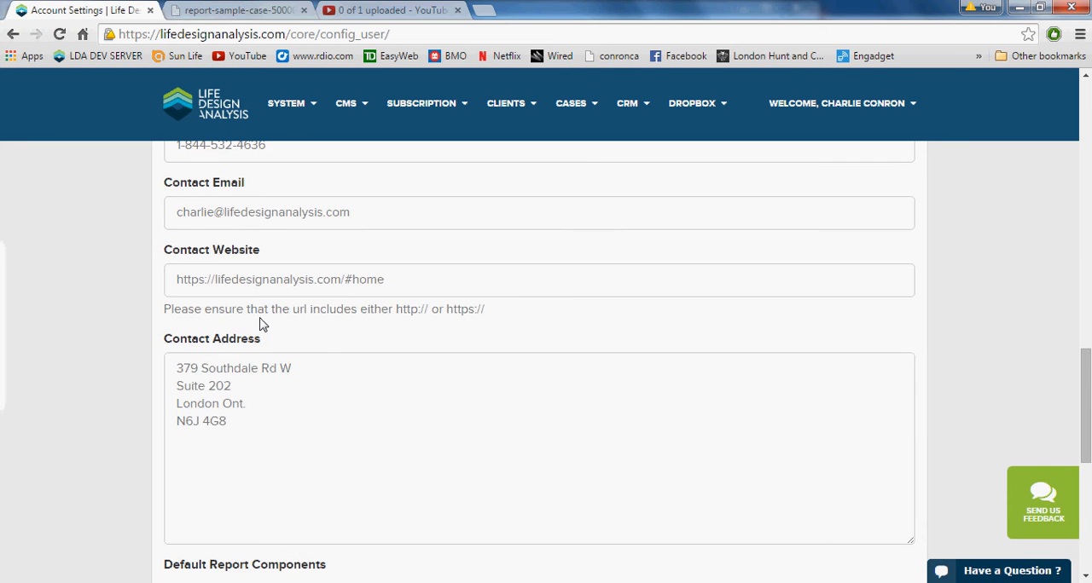
pyautogui.scroll(2, 298, 271)
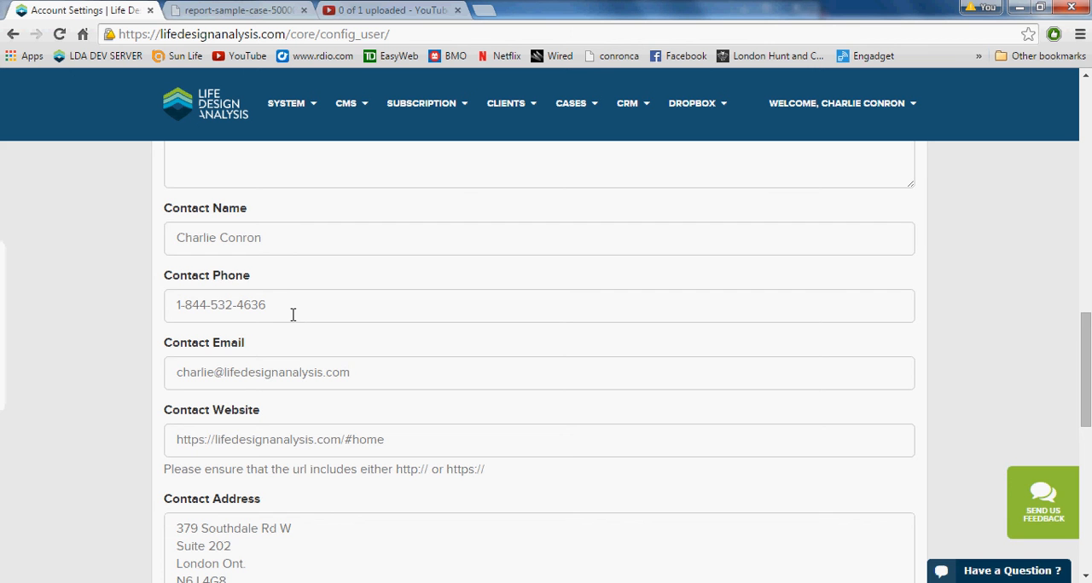
pyautogui.scroll(-1, 225, 233)
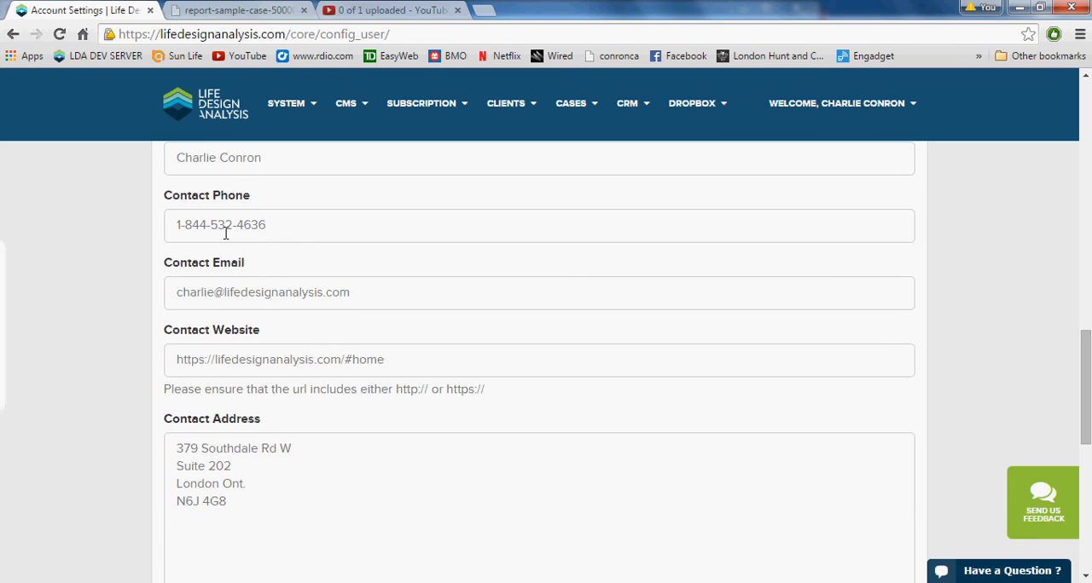
pyautogui.scroll(-7, 267, 293)
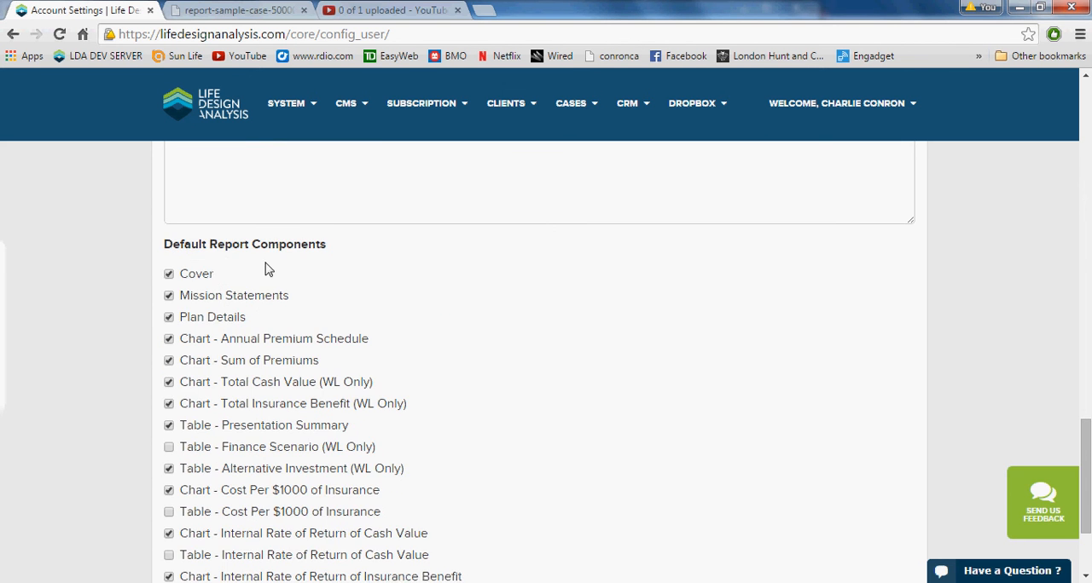
pyautogui.scroll(7, 226, 307)
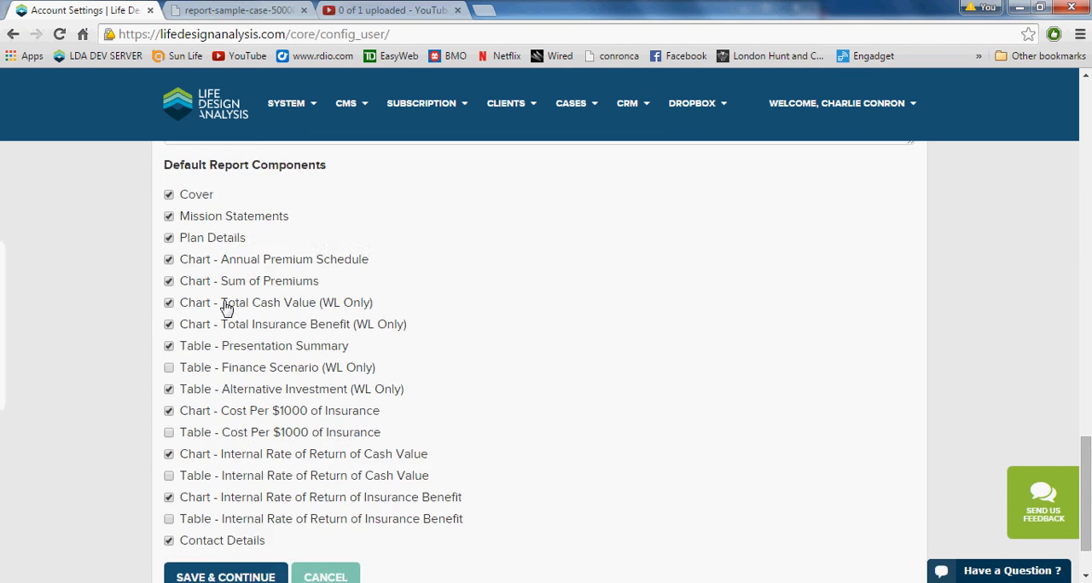
pyautogui.scroll(8, 231, 304)
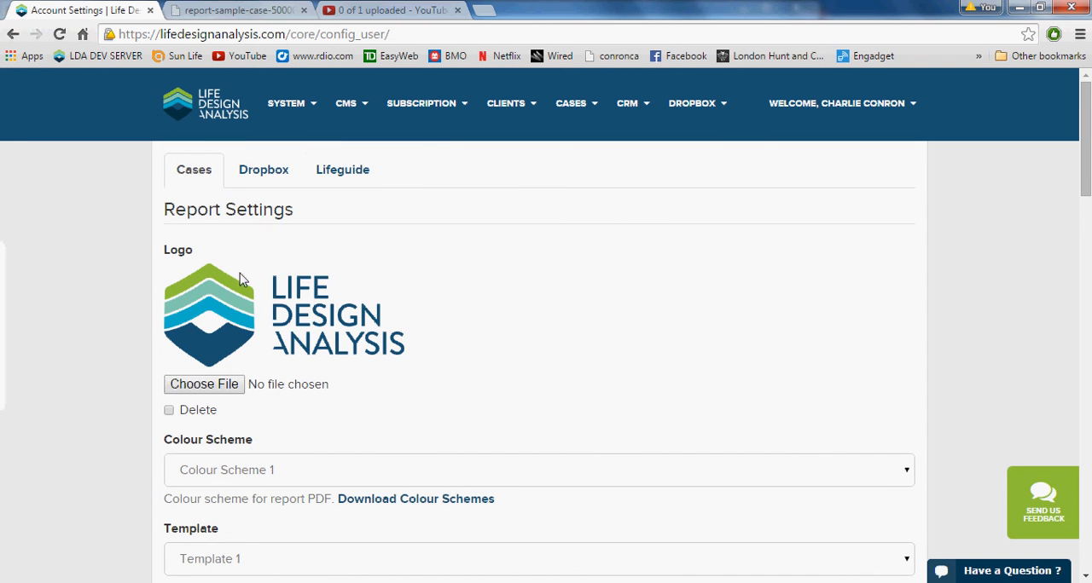
# - Review the insurance companies selected in the Lifeguide settings
pyautogui.click(337, 176)
pyautogui.scroll(-5, 336, 199)
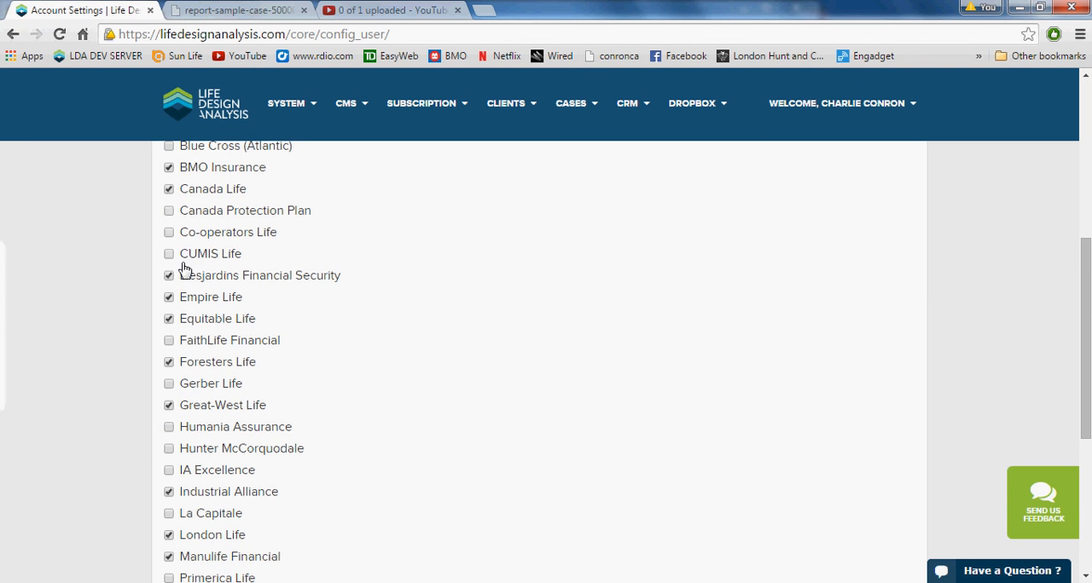
pyautogui.scroll(-4, 219, 285)
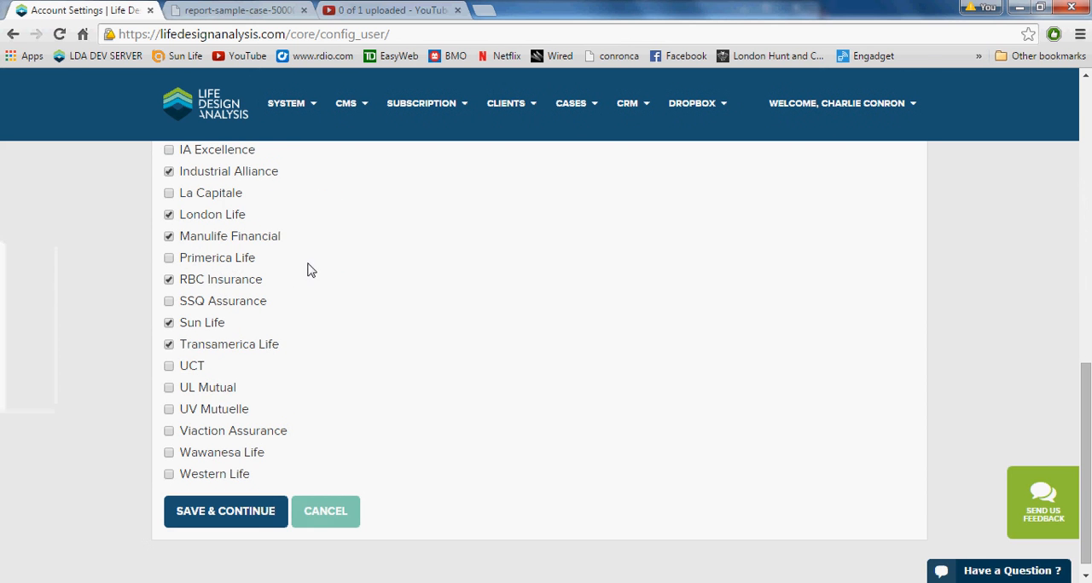
# - Open the client import page from the dashboard and review the insurer, Ticoon and generic CSV import options and the mass delete section
pyautogui.click(228, 102)
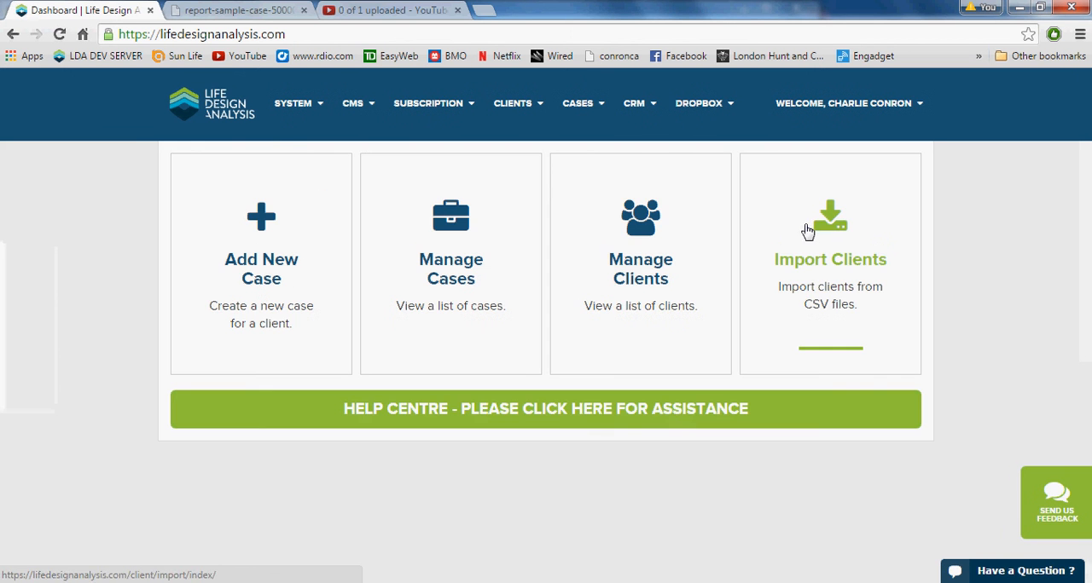
pyautogui.click(825, 231)
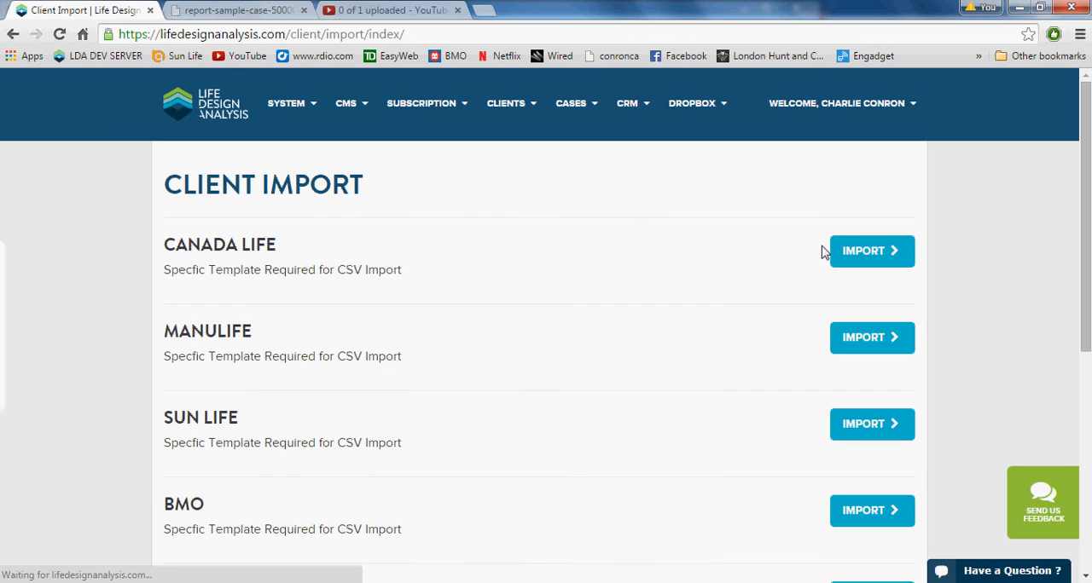
pyautogui.scroll(-1, 673, 324)
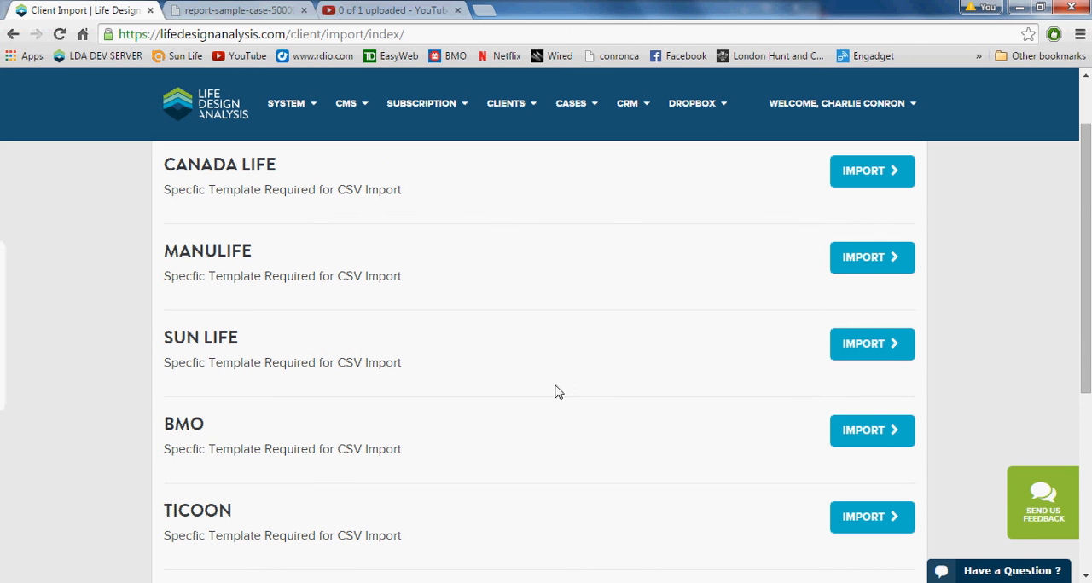
pyautogui.scroll(-2, 723, 380)
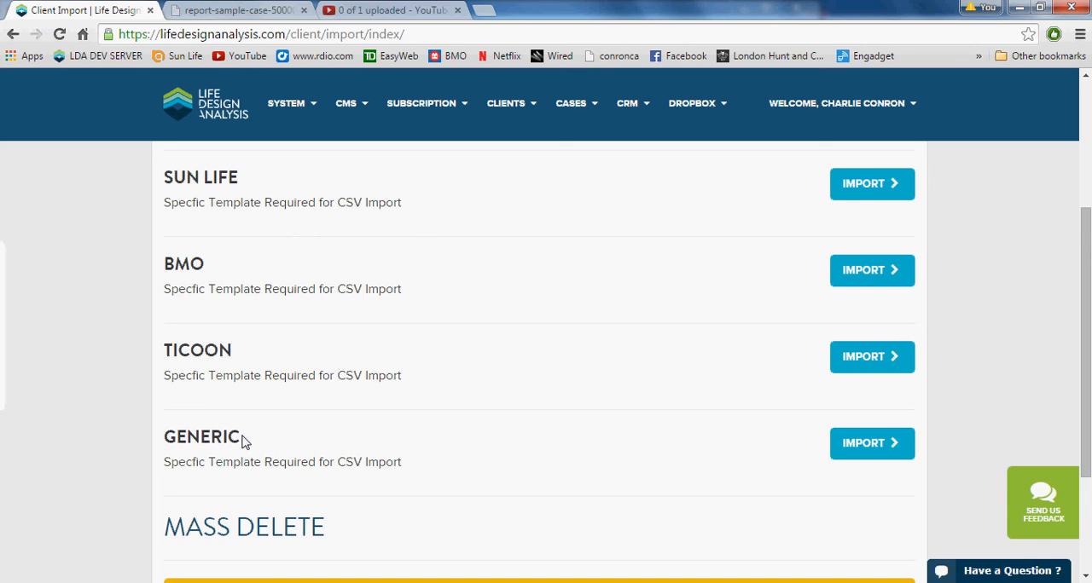
pyautogui.scroll(-1, 243, 438)
pyautogui.scroll(4, 299, 408)
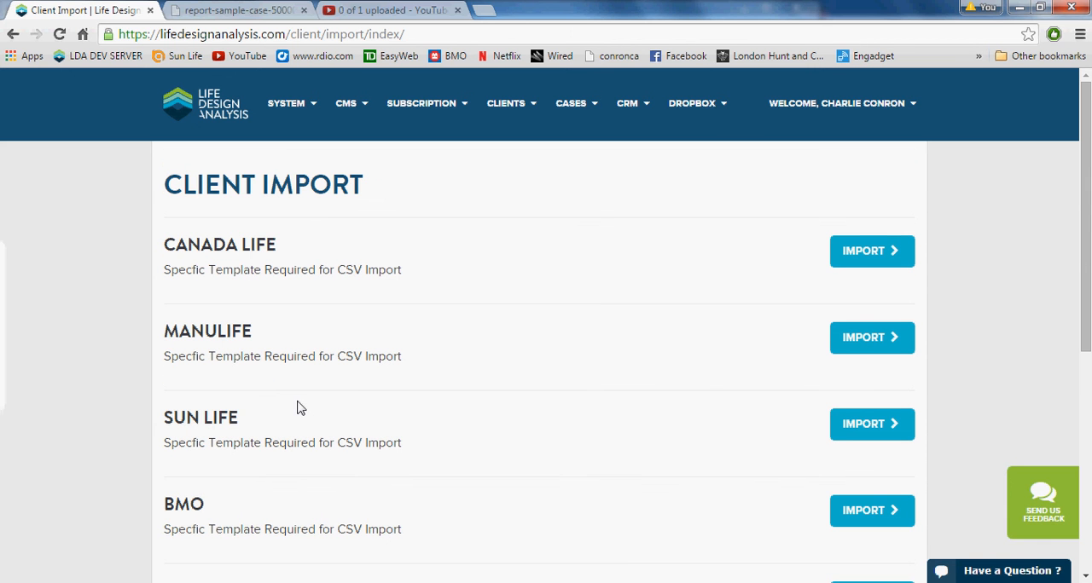